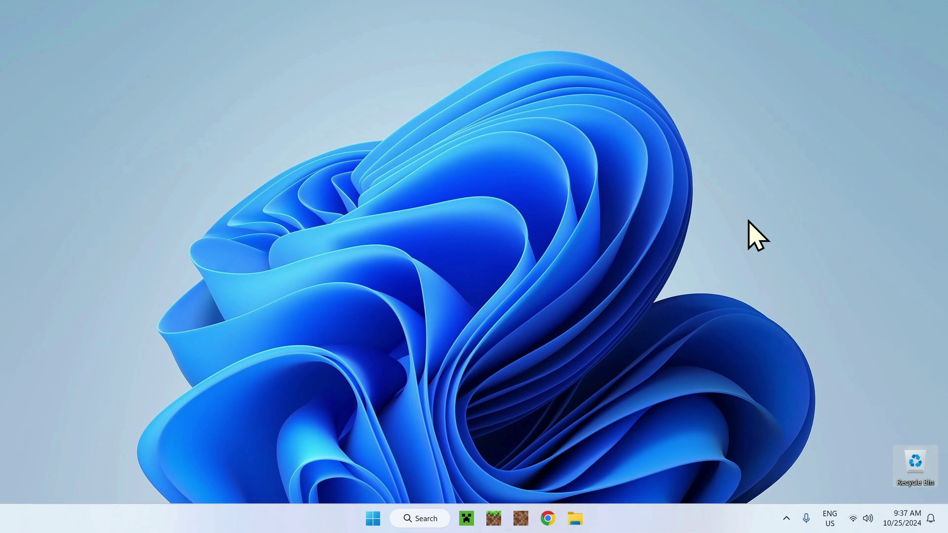
Step: Open Chrome, search Google for "Fabric Minecraft" and open the Fabric home page at fabricmc.net
click(547, 519)
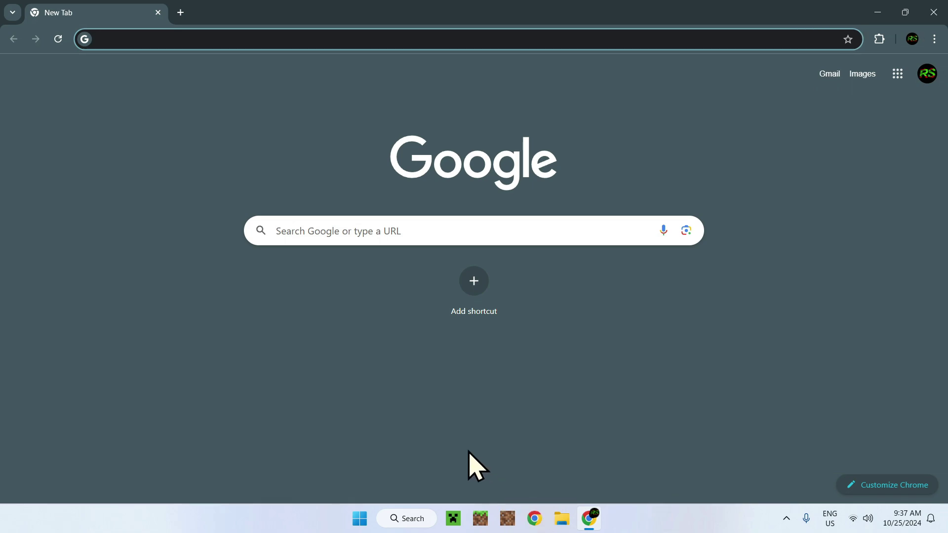
click(364, 231)
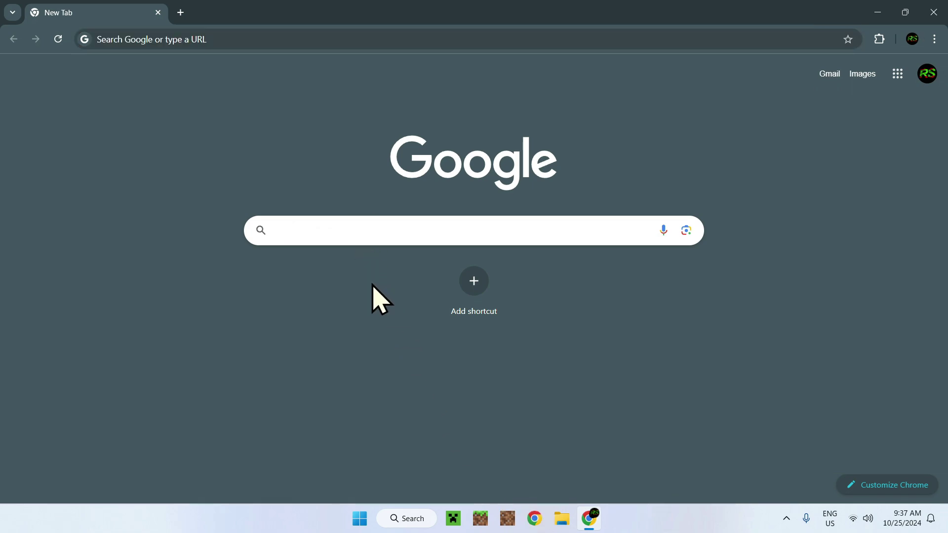
text(Fabric M)
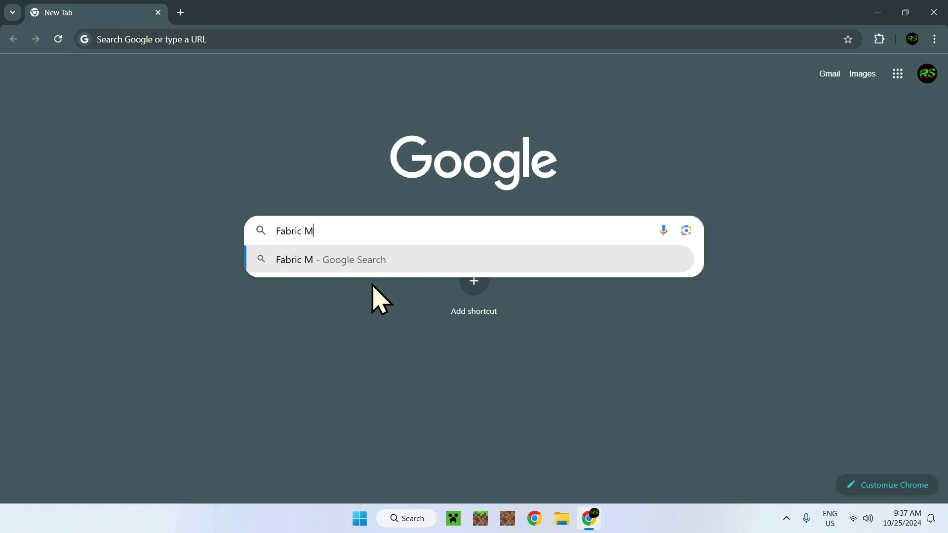
text(inecraft)
key(Return)
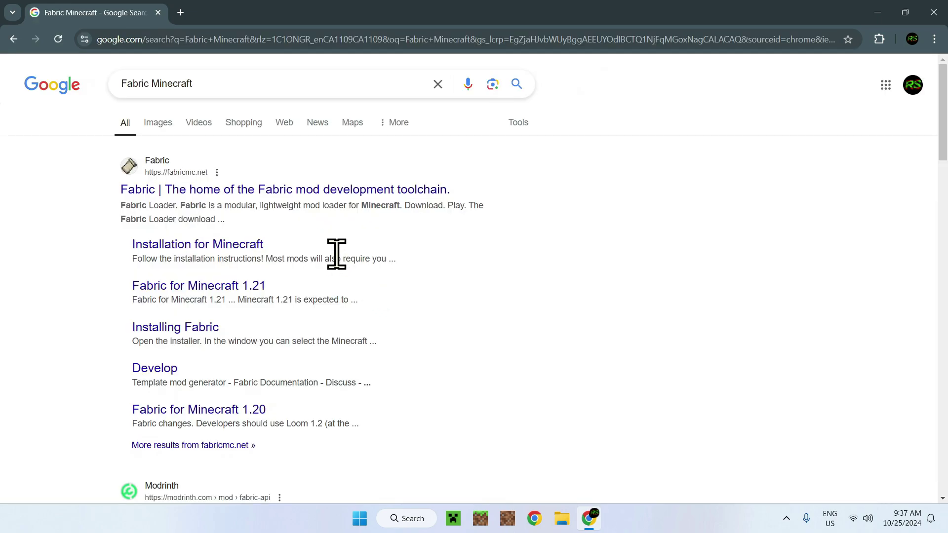
click(162, 194)
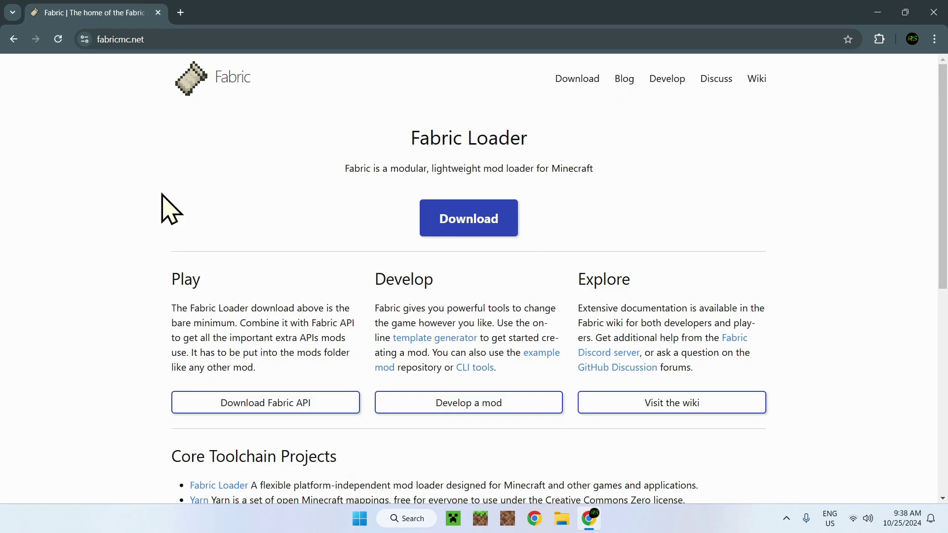
Step: Go to the Fabric Loader installation page and download the Fabric installer for Windows
click(470, 237)
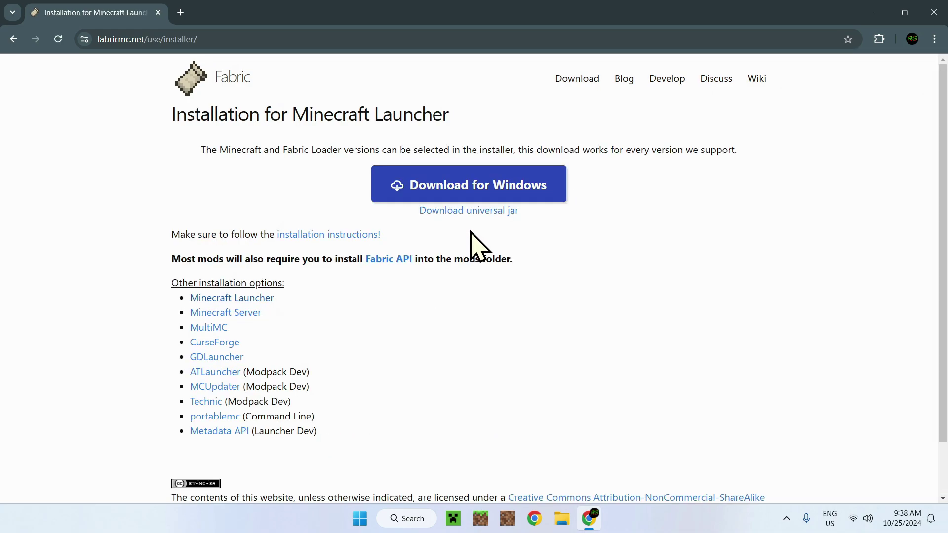
click(471, 198)
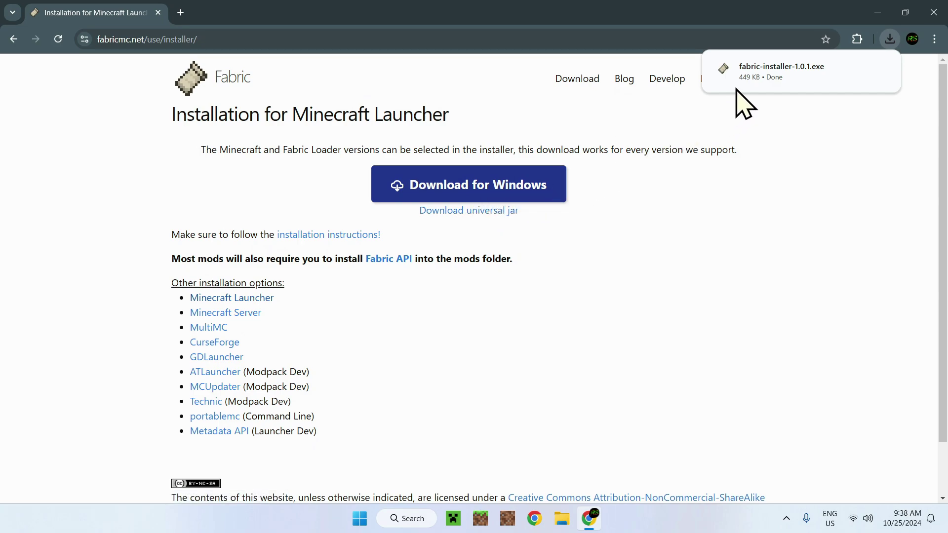
mouse_move(741, 85)
Step: Search for "Fabric API Minecraft" in a new browser tab and open the Modrinth page for Fabric API
click(182, 18)
click(303, 220)
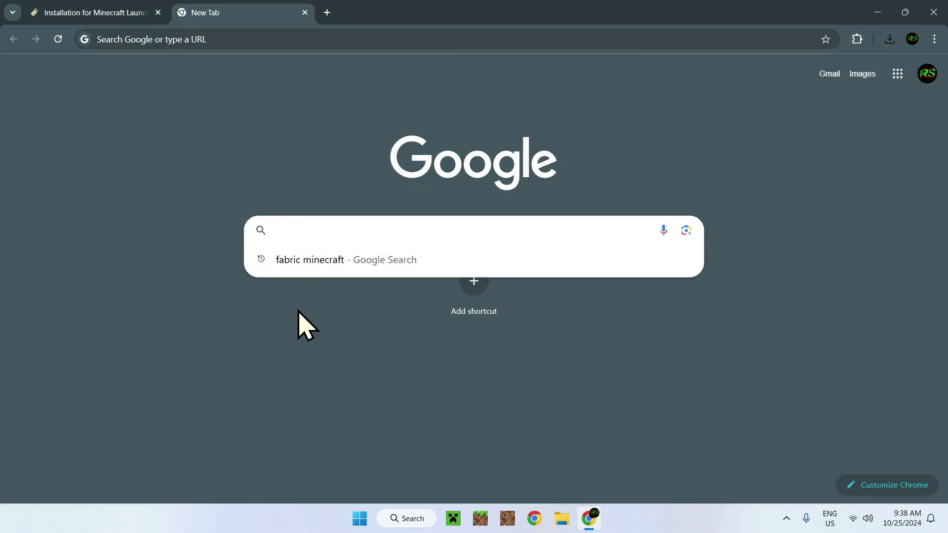
text(Fabric)
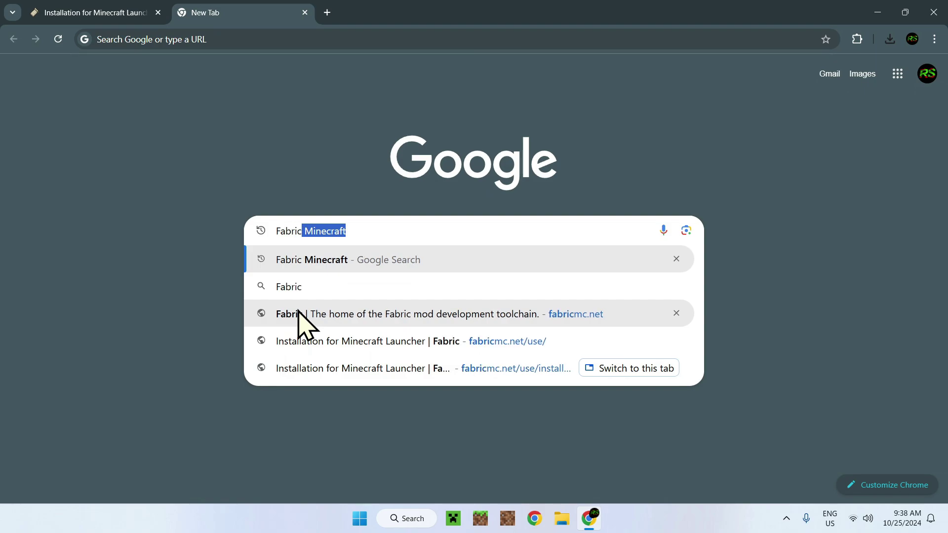
text( API Min)
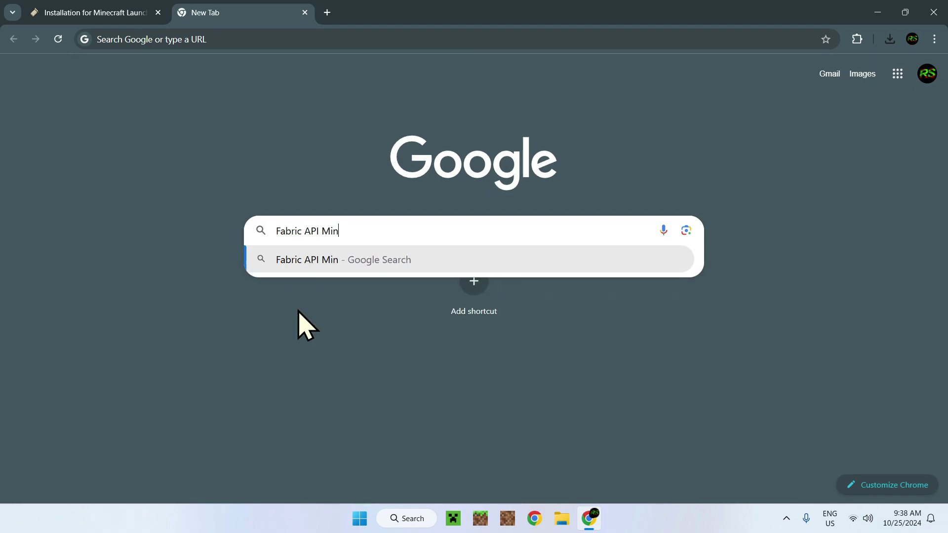
text(ecraft)
key(Return)
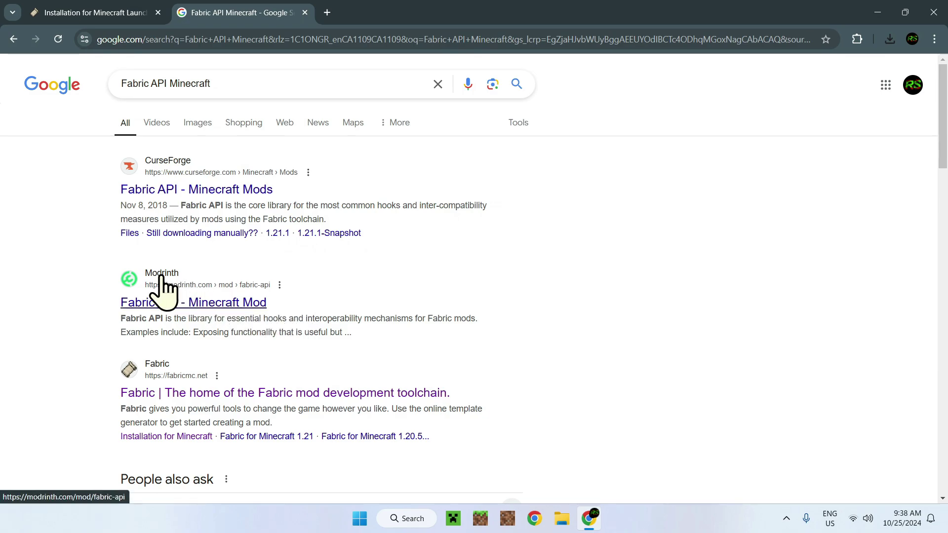
click(184, 304)
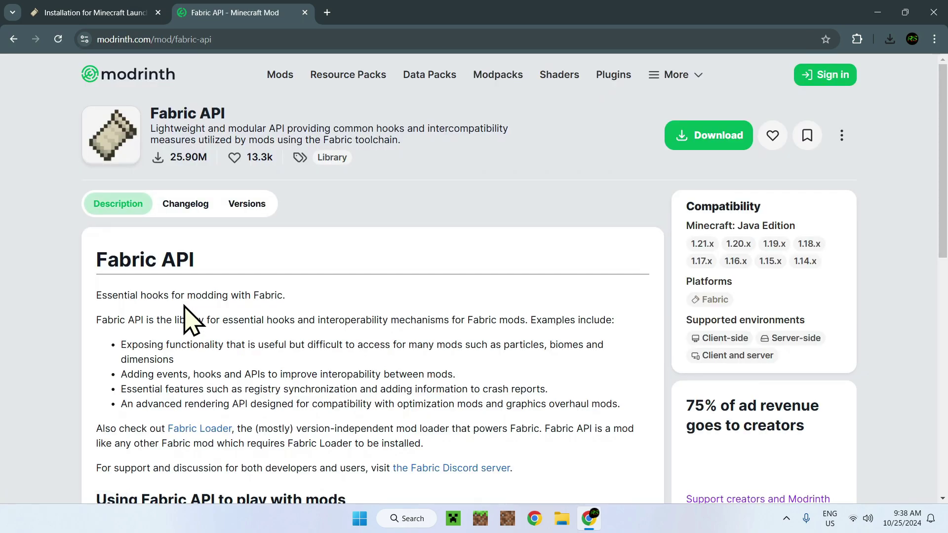
Step: Download the Fabric API release for game version 1.21.3 from Modrinth
click(710, 143)
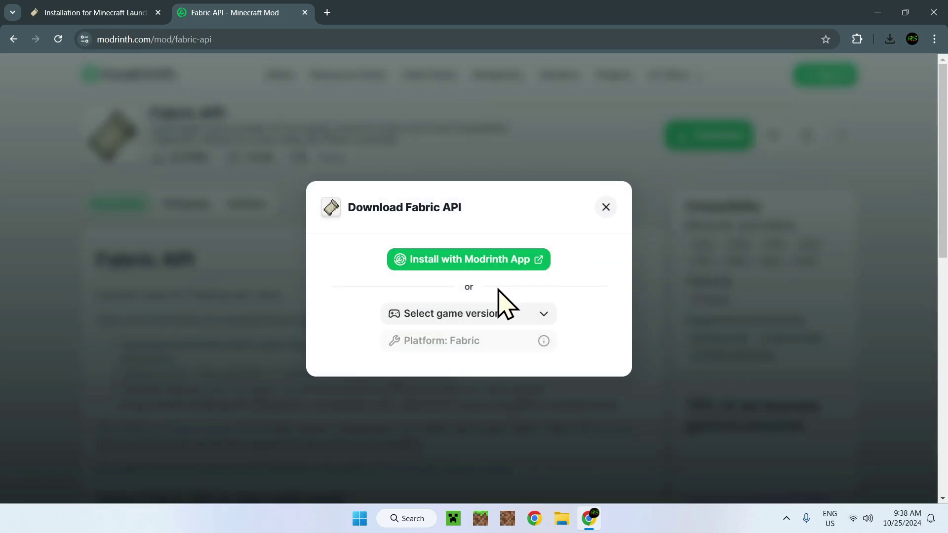
click(445, 314)
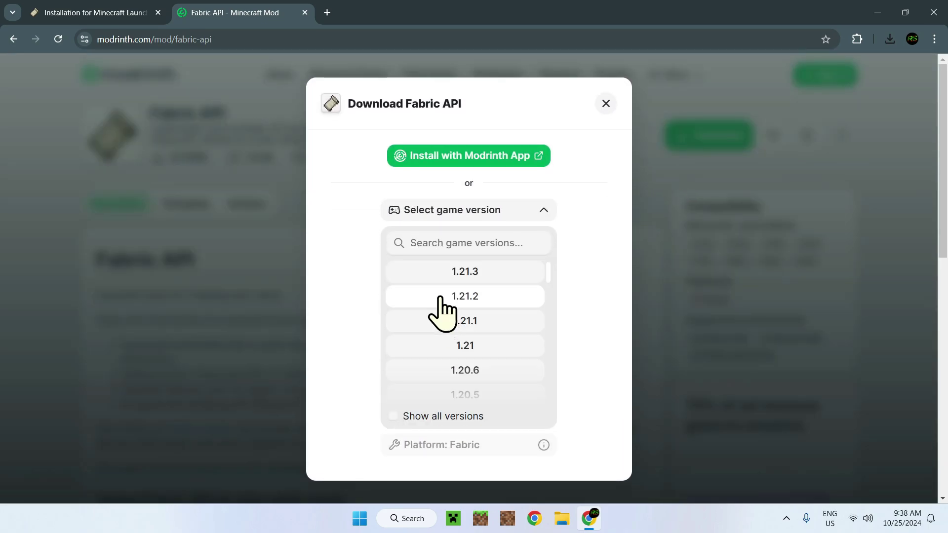
click(482, 278)
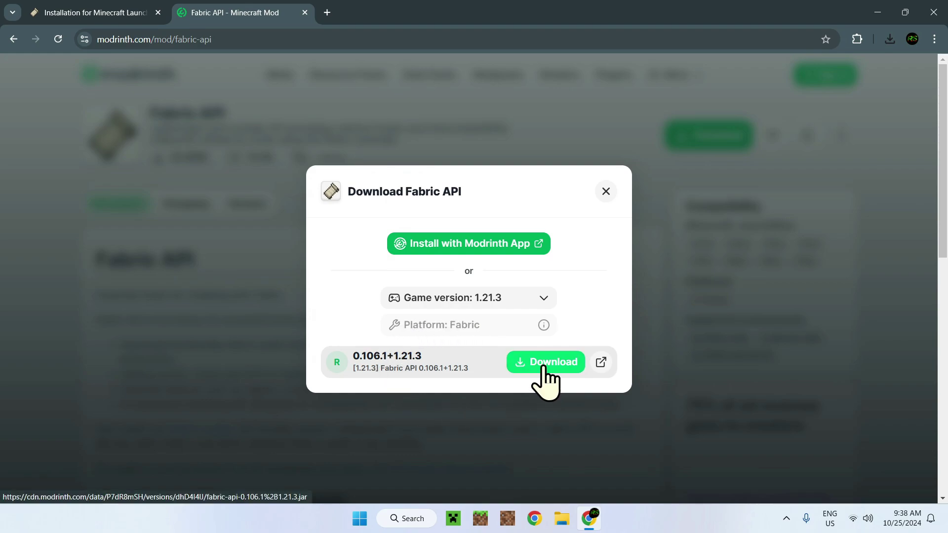
click(545, 365)
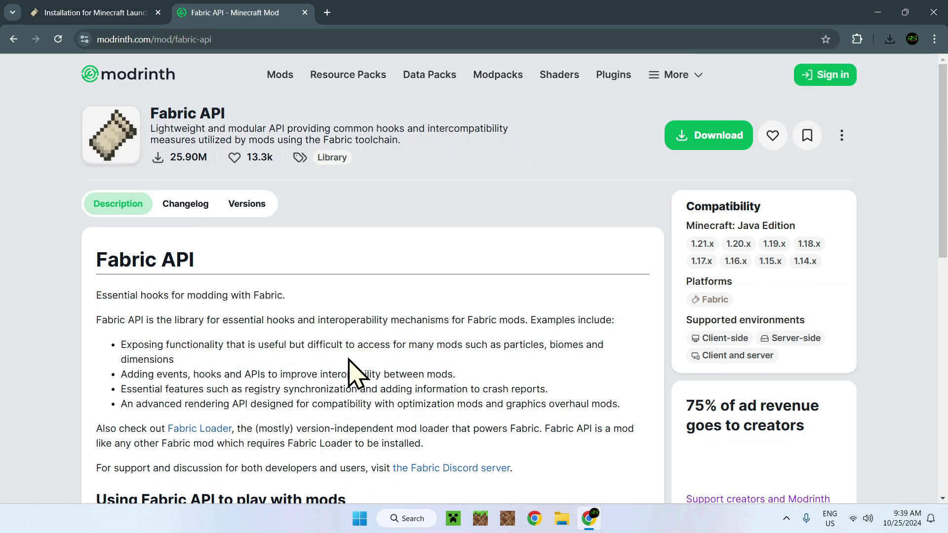
Step: Search for "Wurst" in a new browser tab, open the WurstClient.net downloads page and agree to its privacy notice
click(328, 13)
click(339, 229)
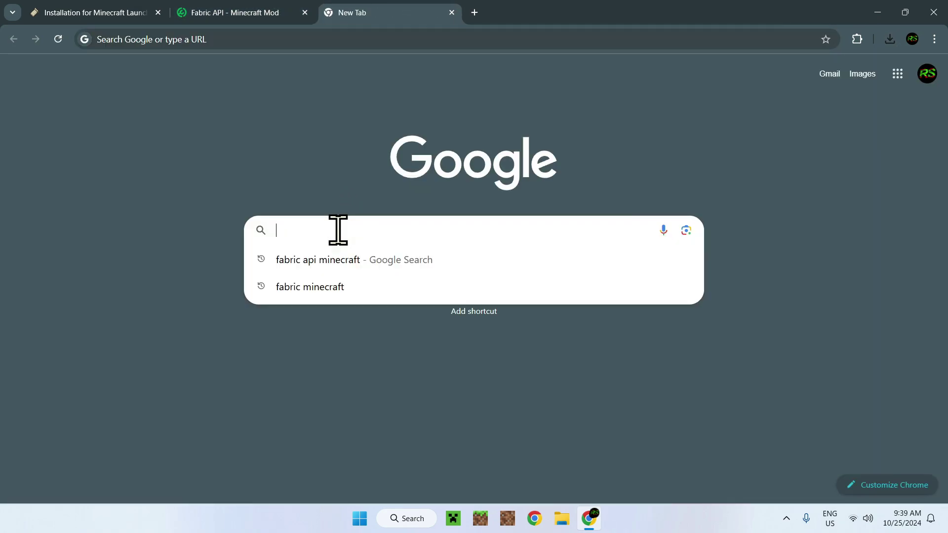
text(Wurst)
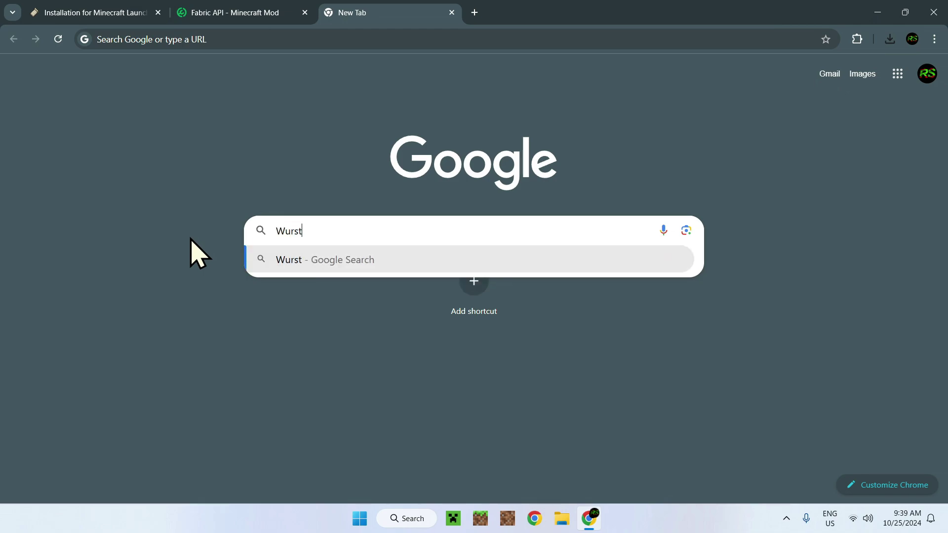
key(Return)
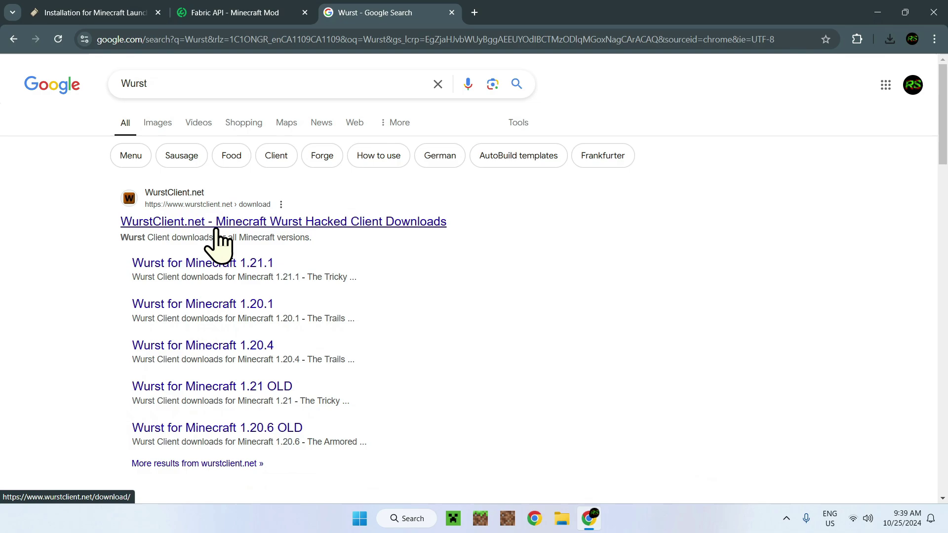
click(213, 229)
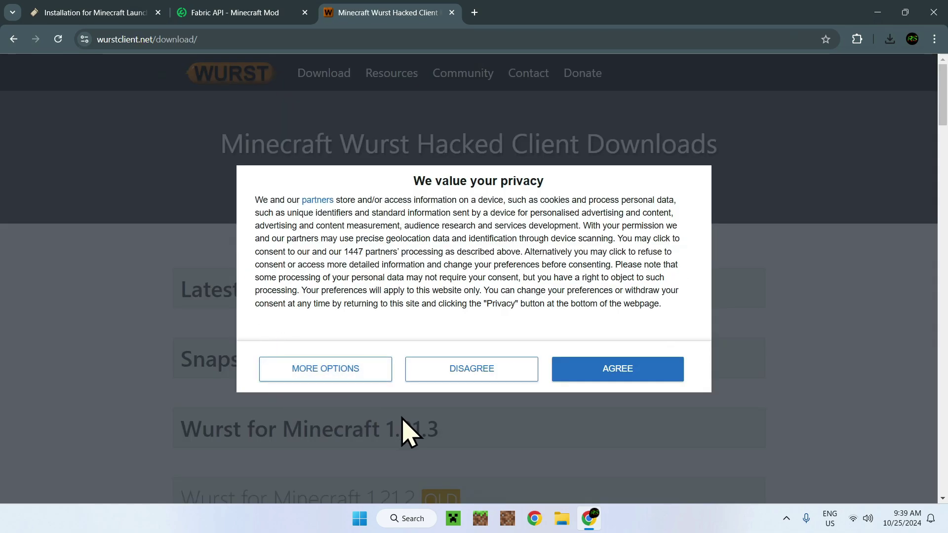
click(612, 378)
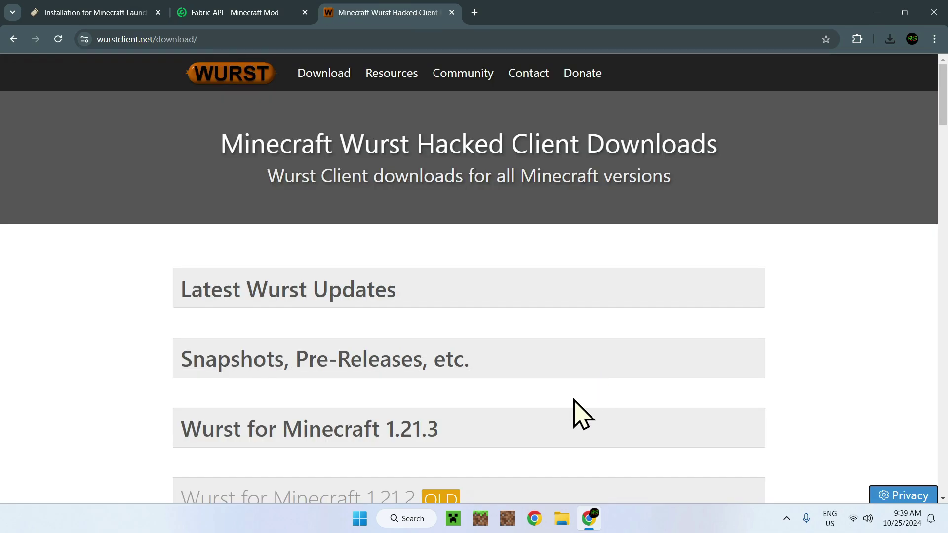
Step: Open the Wurst 7.46.1 release for Minecraft 1.21.3 and download Wurst-Client-v7.46.1-MC1.21.3.jar
click(294, 447)
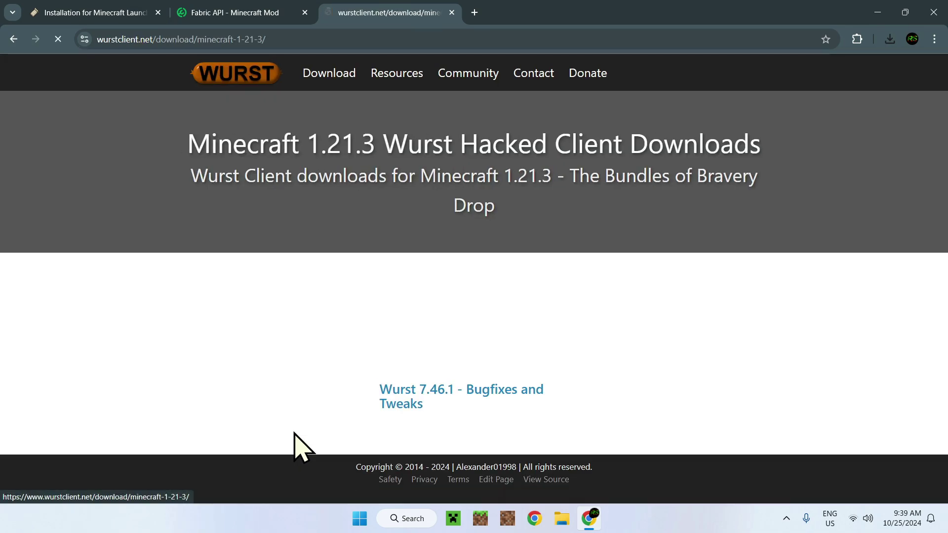
click(385, 405)
scroll(381, 417, down, 10)
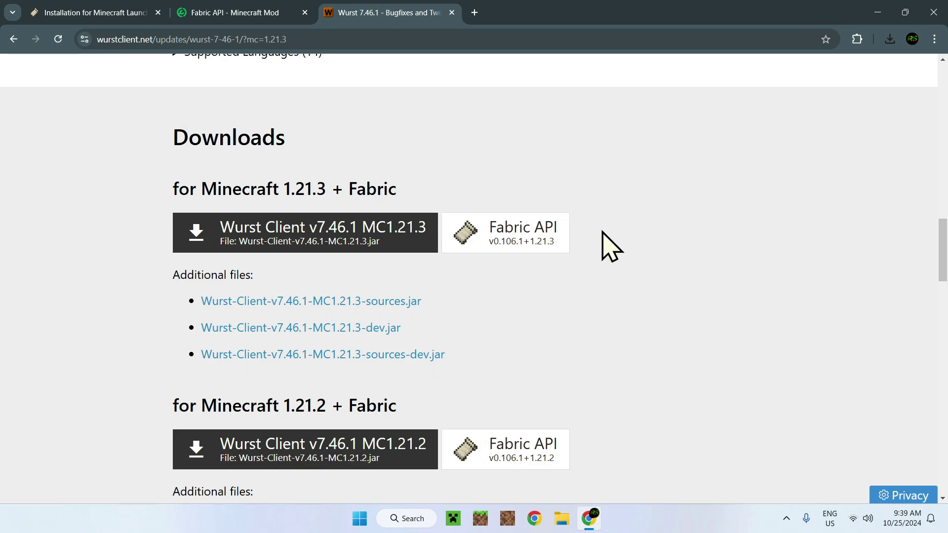
click(260, 15)
click(376, 12)
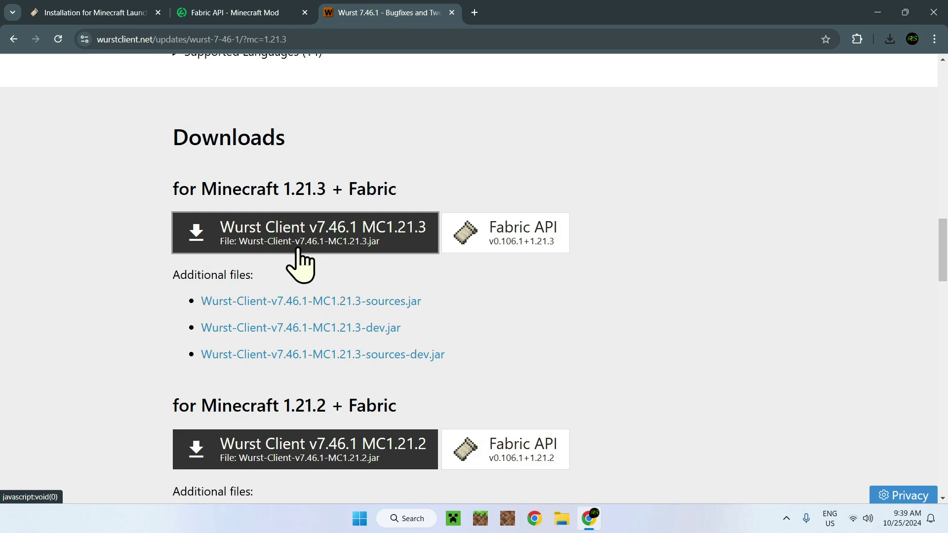
click(302, 251)
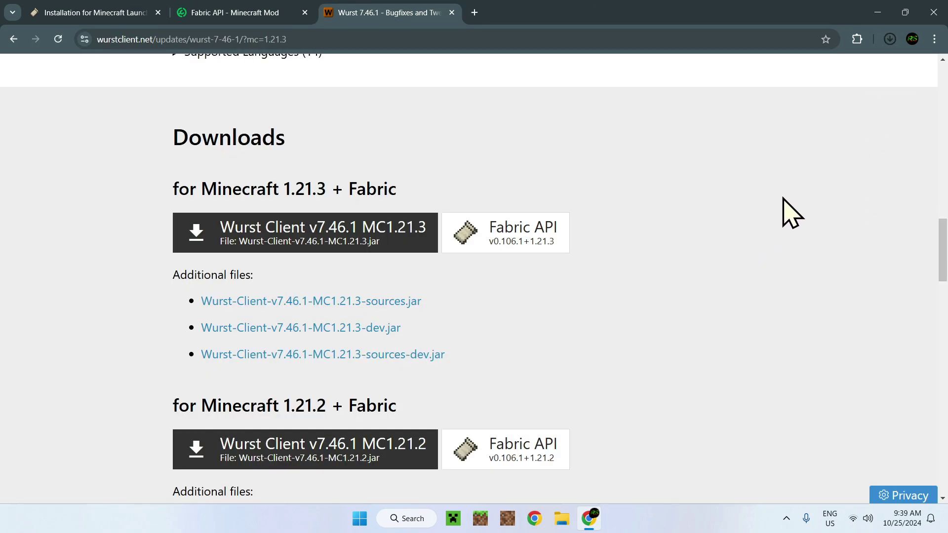
Step: Check the recent downloads for the Wurst client, Fabric API and Fabric installer files, and close the browser
click(892, 41)
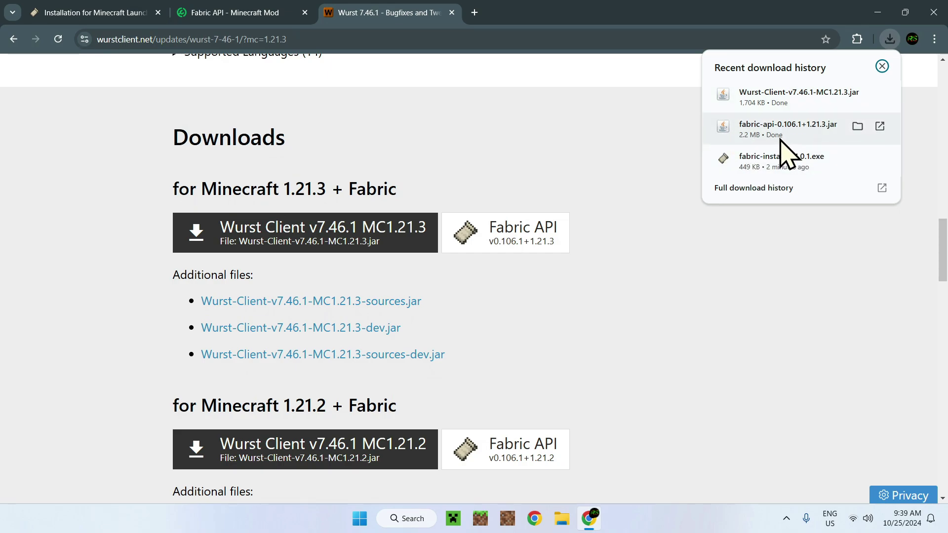
mouse_move(775, 106)
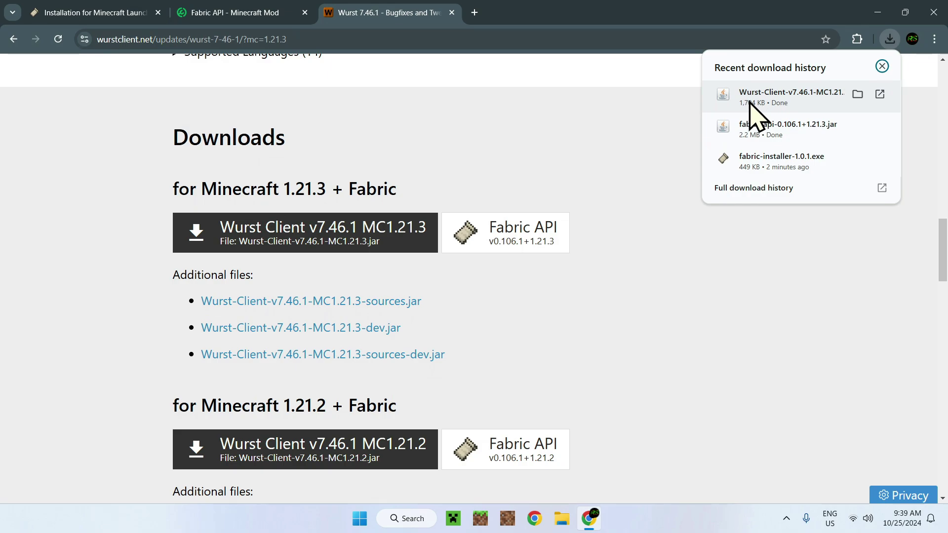
mouse_move(748, 131)
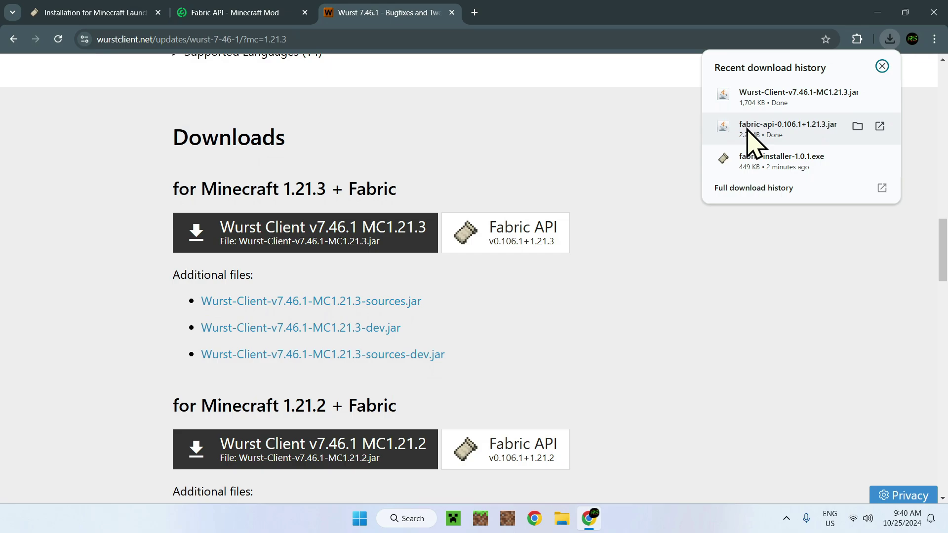
click(931, 15)
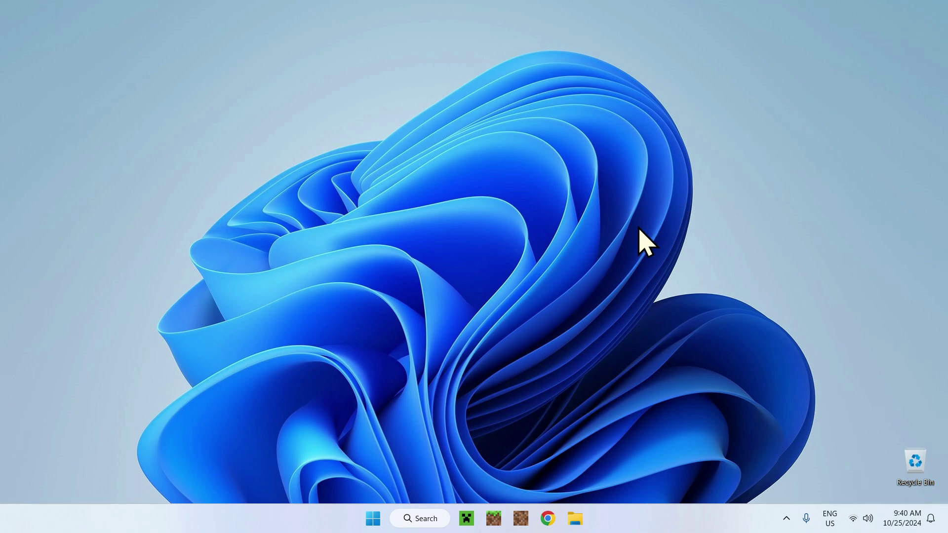
Step: Open the Minecraft Launcher, select the Latest release 1.21.3 installation for Java Edition, and close the launcher
click(466, 519)
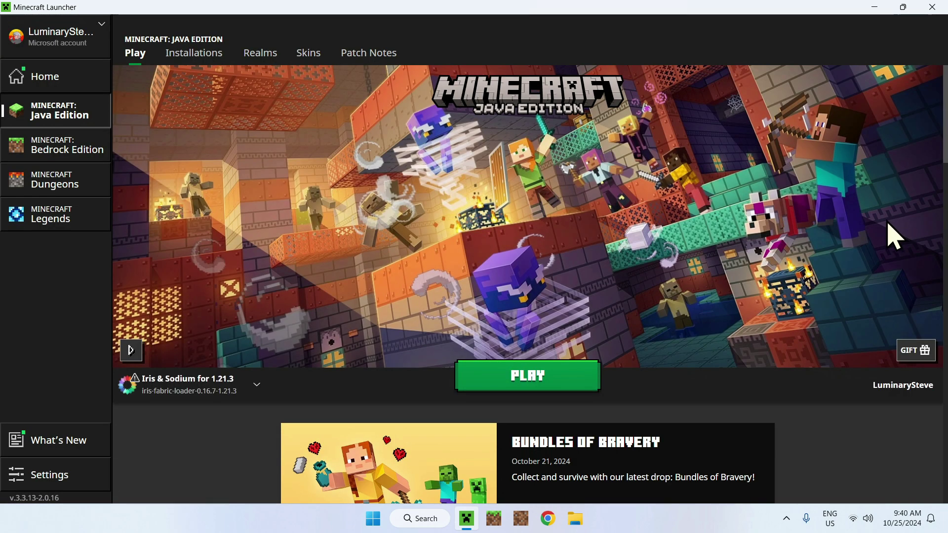
click(257, 386)
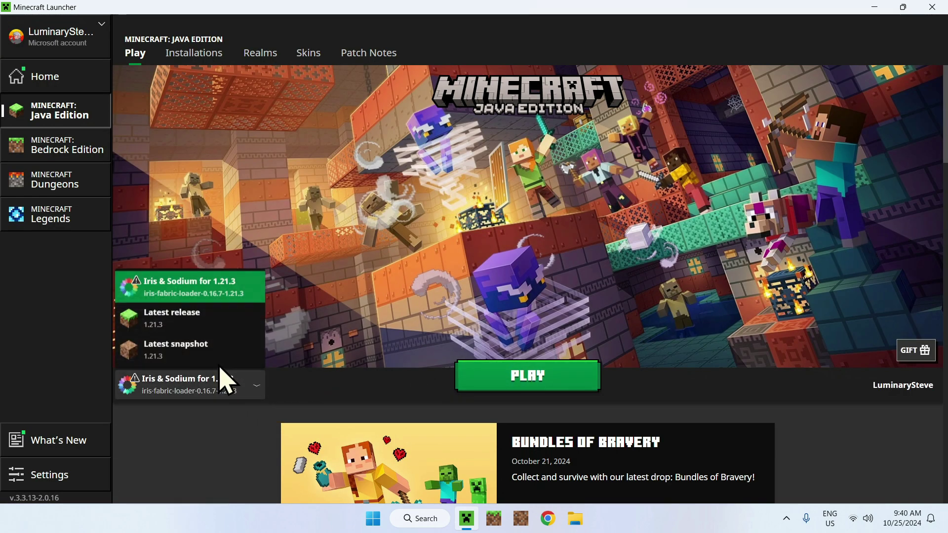
click(180, 321)
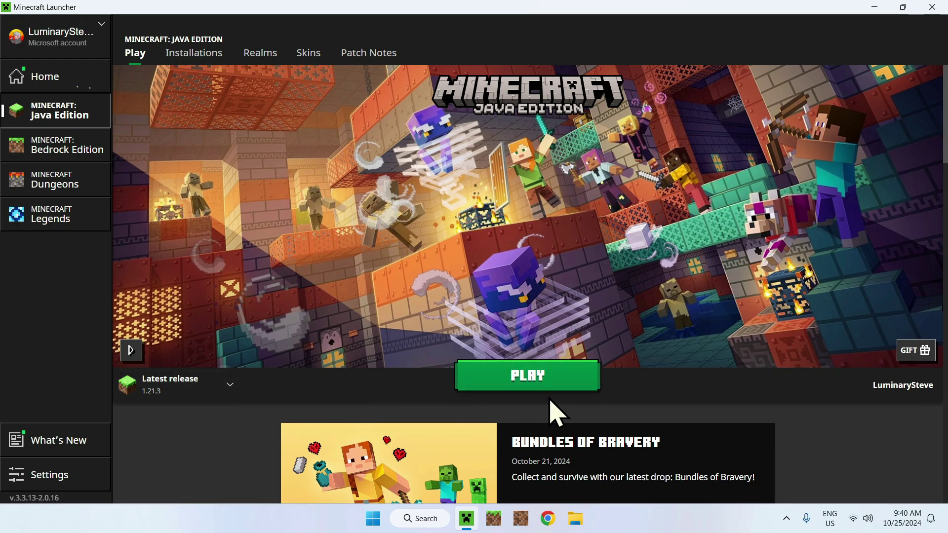
click(933, 6)
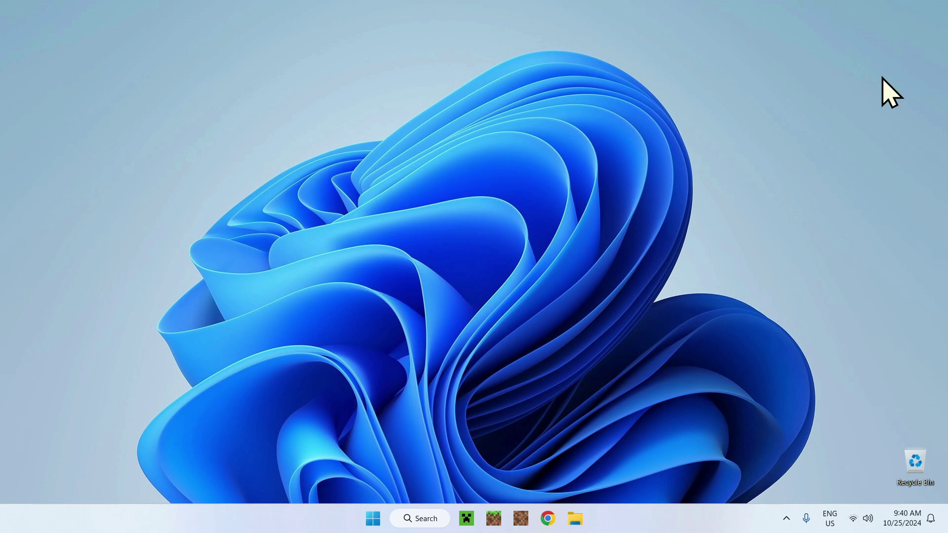
Step: Run fabric-installer-1.0.1.exe from Downloads, install loader 0.16.7 for the Minecraft 1.21.3 client, and close the installer
click(576, 516)
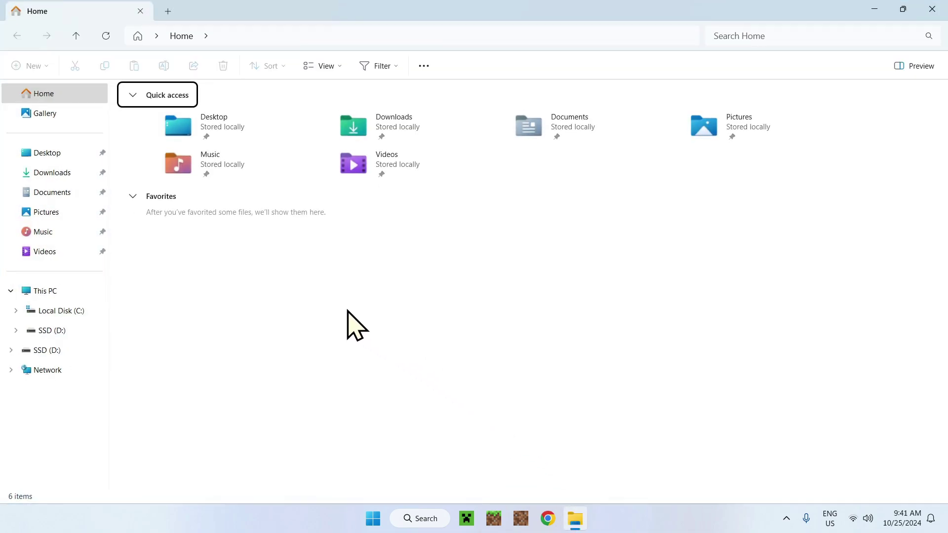
click(52, 174)
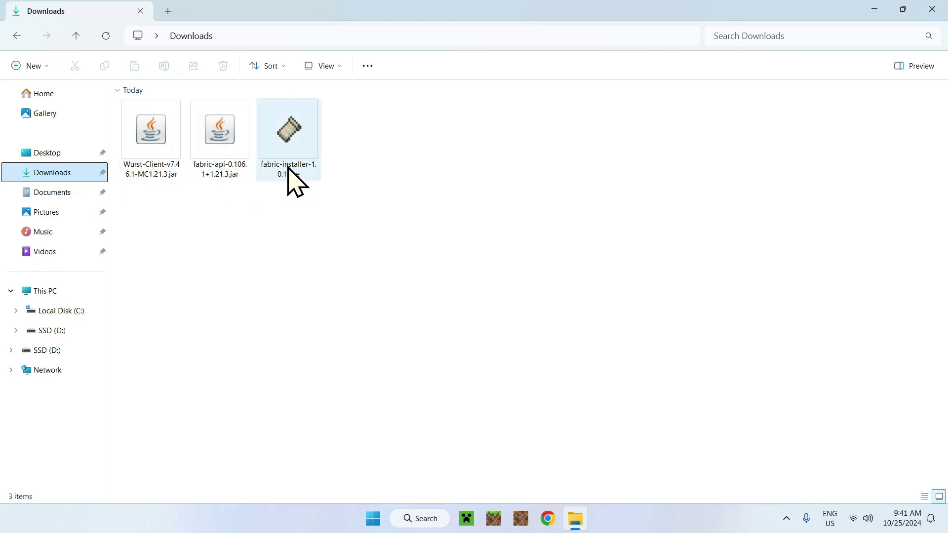
mouse_move(295, 173)
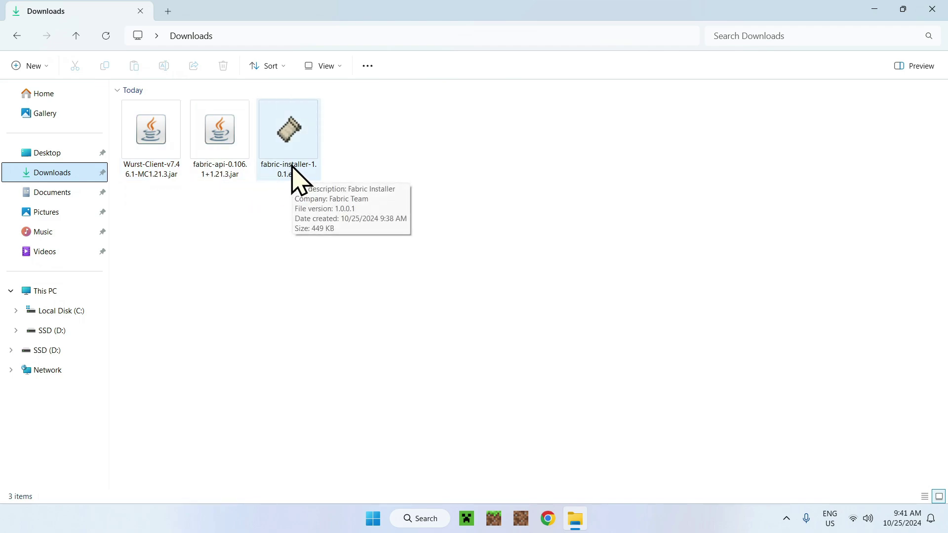
double_click(291, 169)
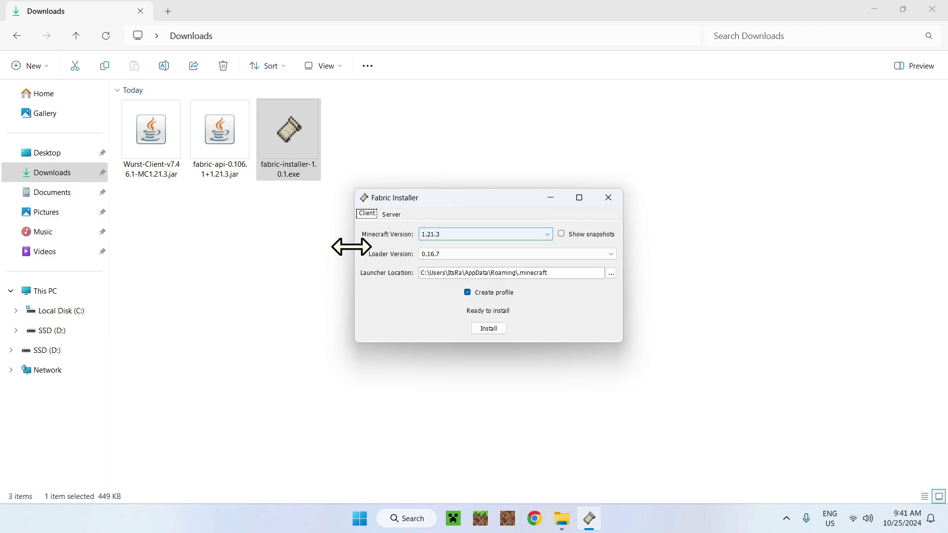
click(485, 332)
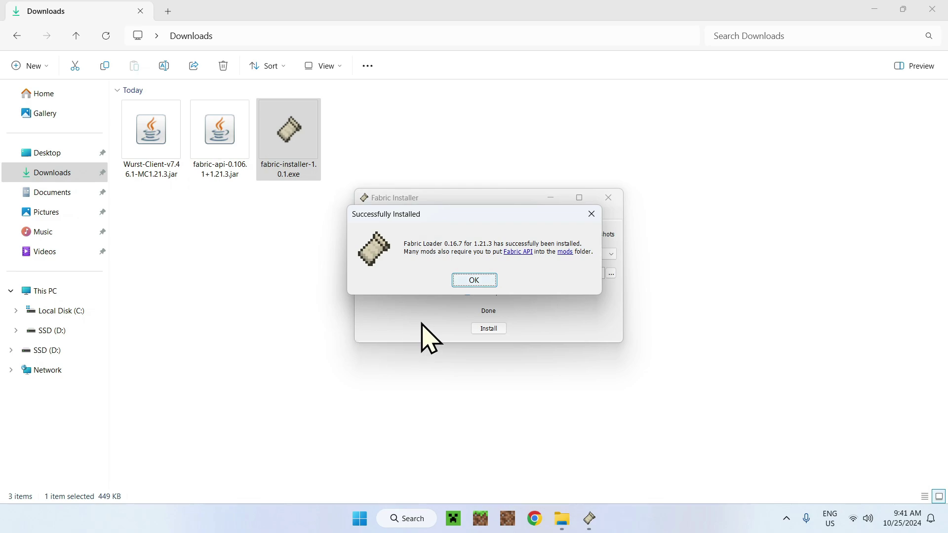
click(474, 280)
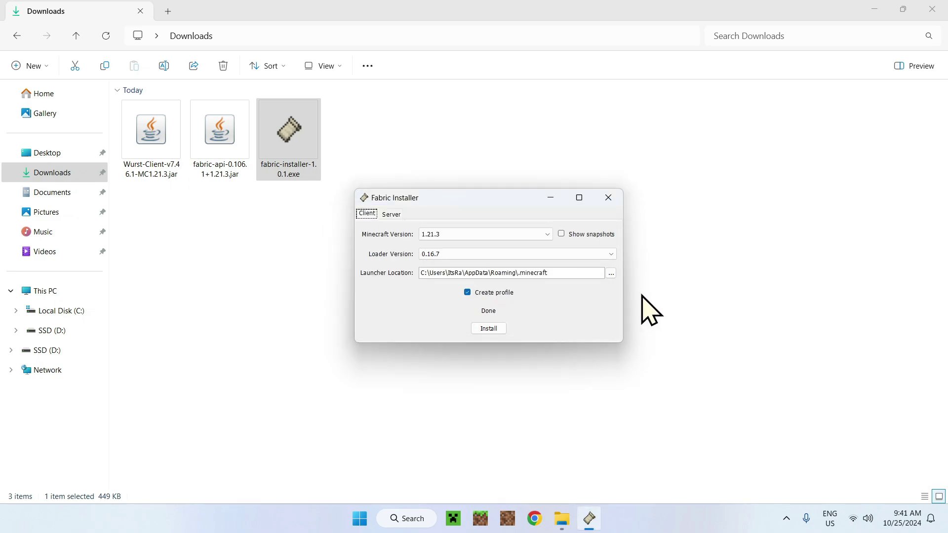
click(612, 203)
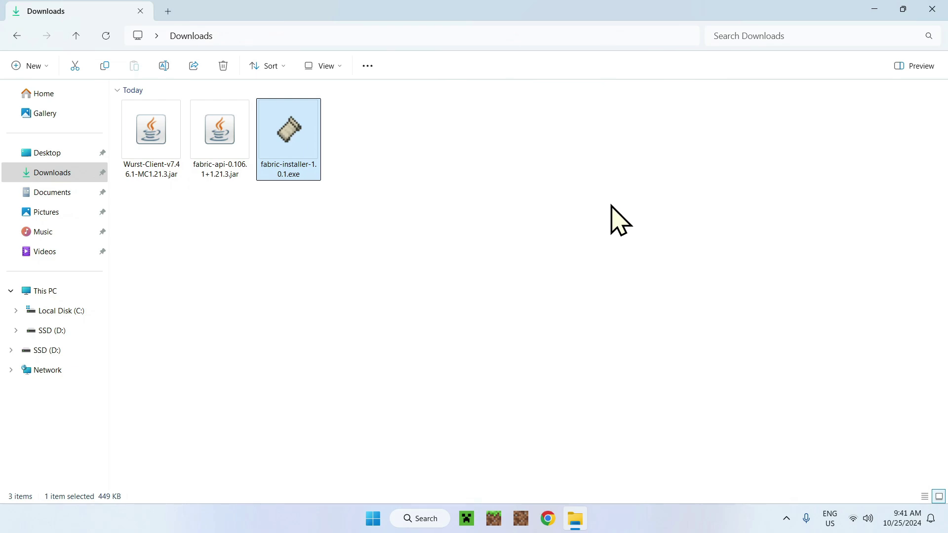
Step: Switch to the Minecraft Launcher and open the game folder of the fabric-loader-1.21.3 installation
click(466, 519)
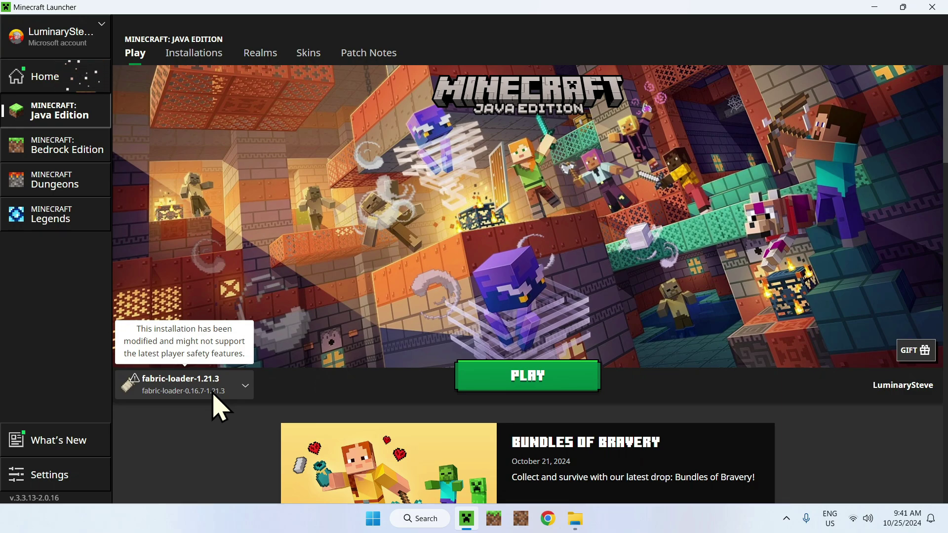
click(194, 55)
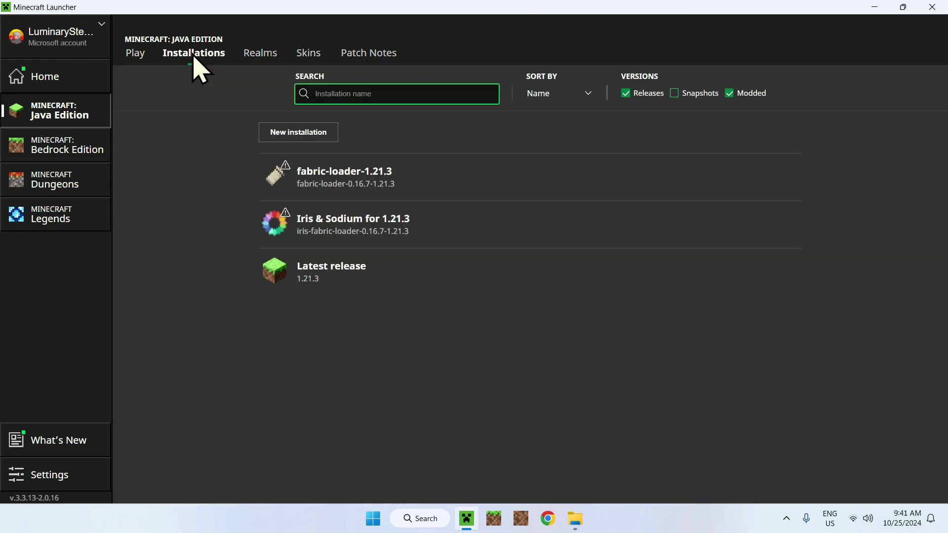
mouse_move(594, 197)
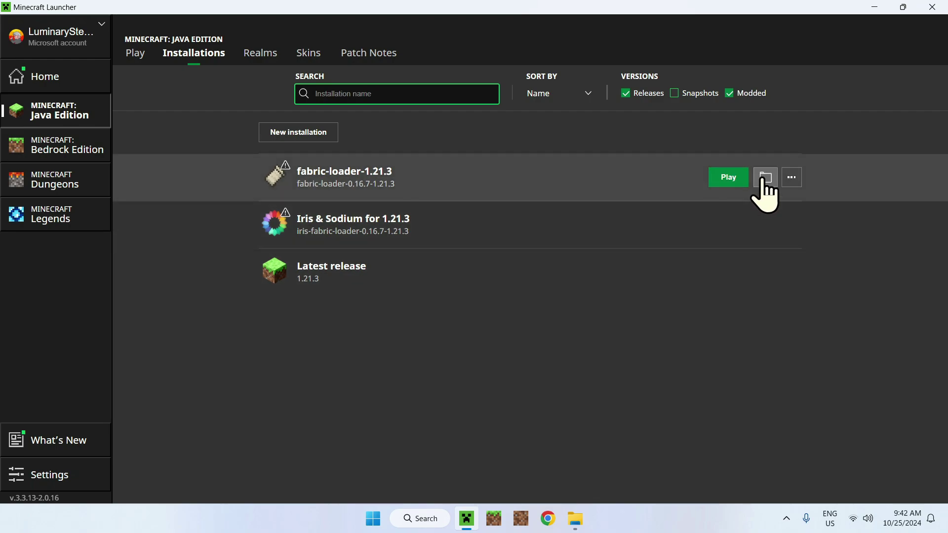
click(765, 177)
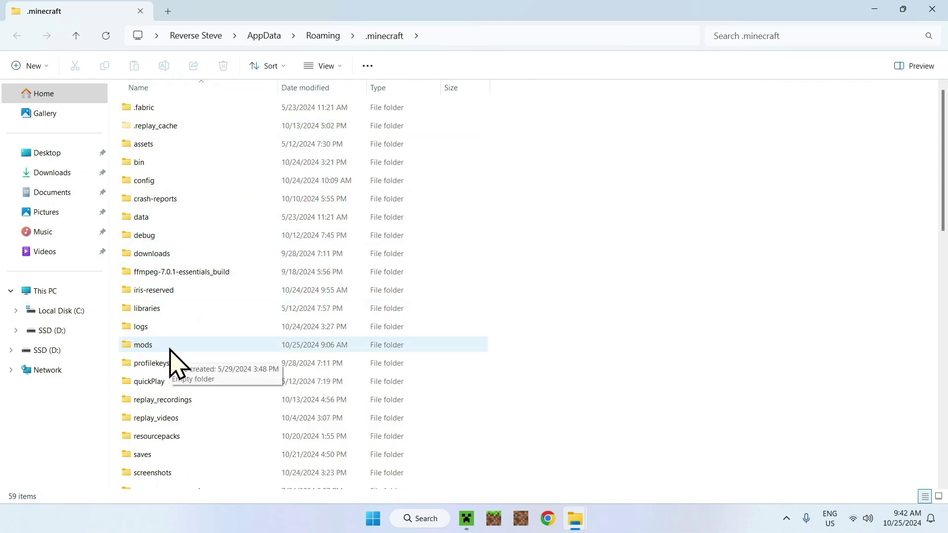
Step: Copy Wurst-Client-v7.46.1-MC1.21.3.jar from Downloads into the mods folder inside .minecraft
click(48, 179)
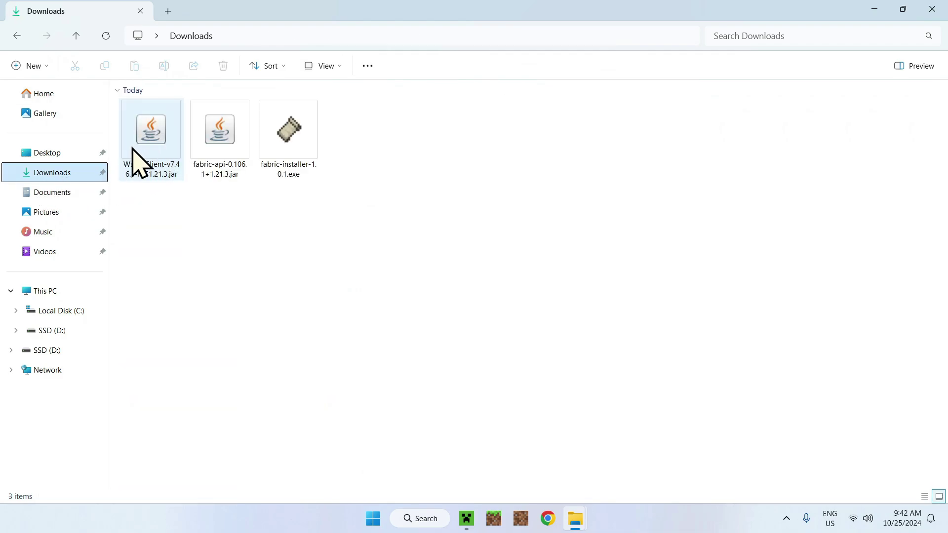
click(148, 148)
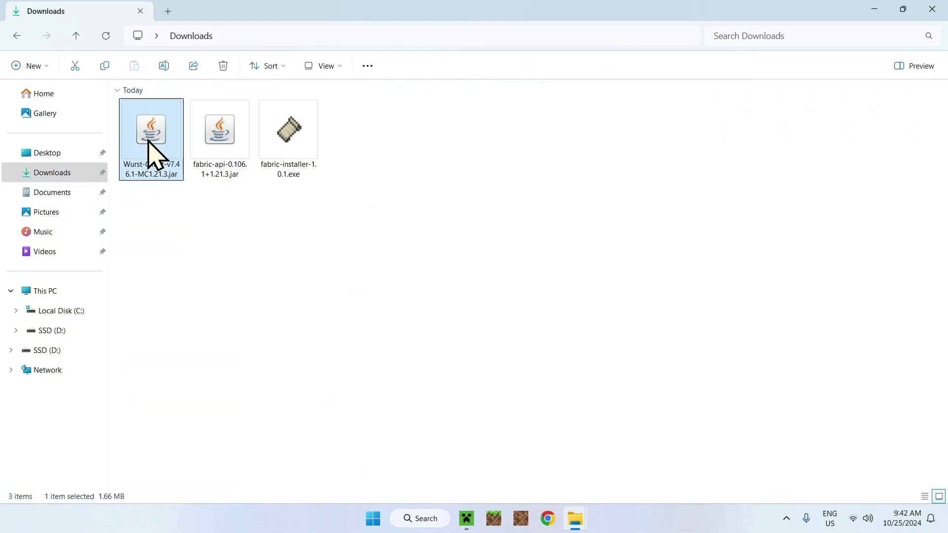
click(105, 70)
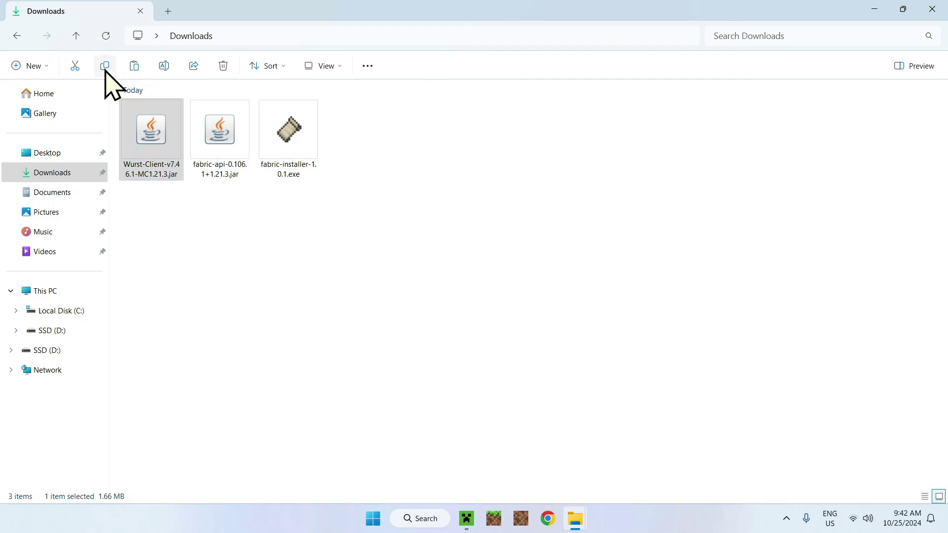
click(17, 43)
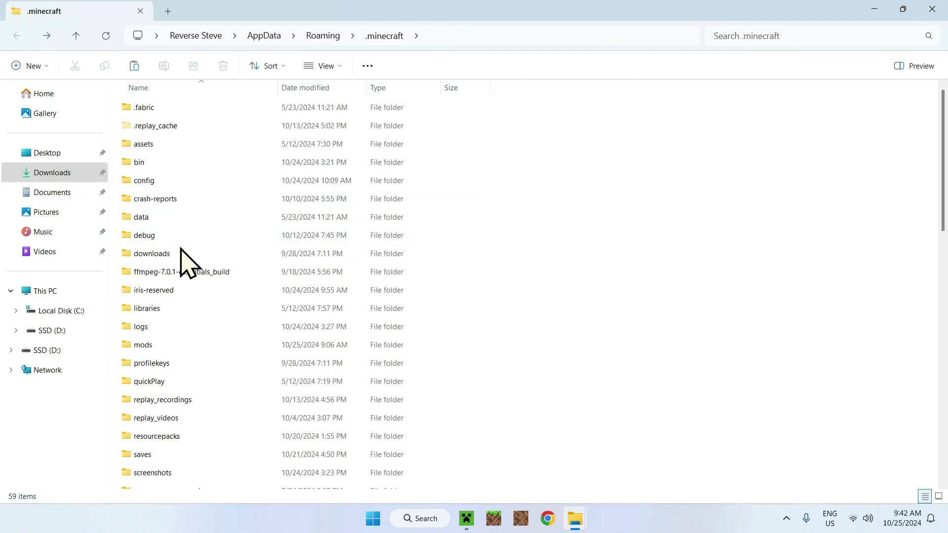
double_click(220, 341)
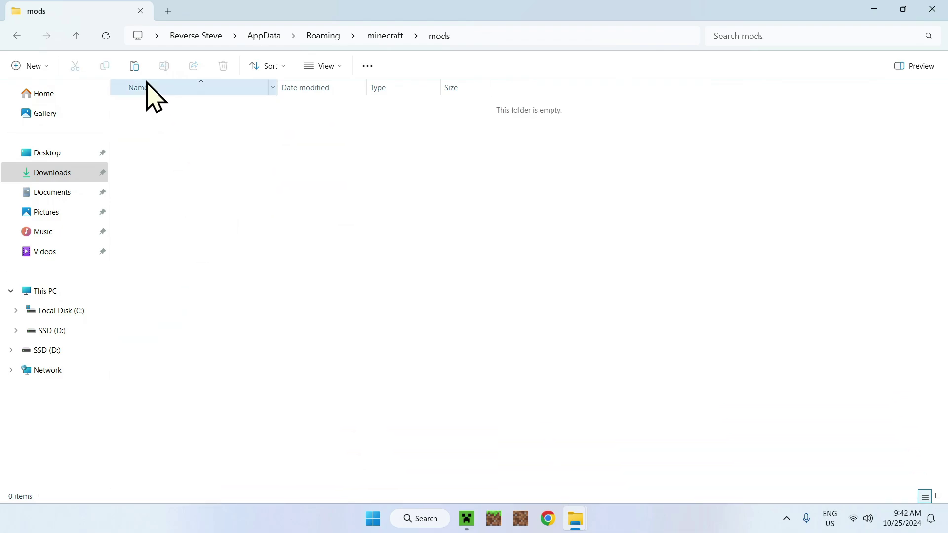
click(135, 66)
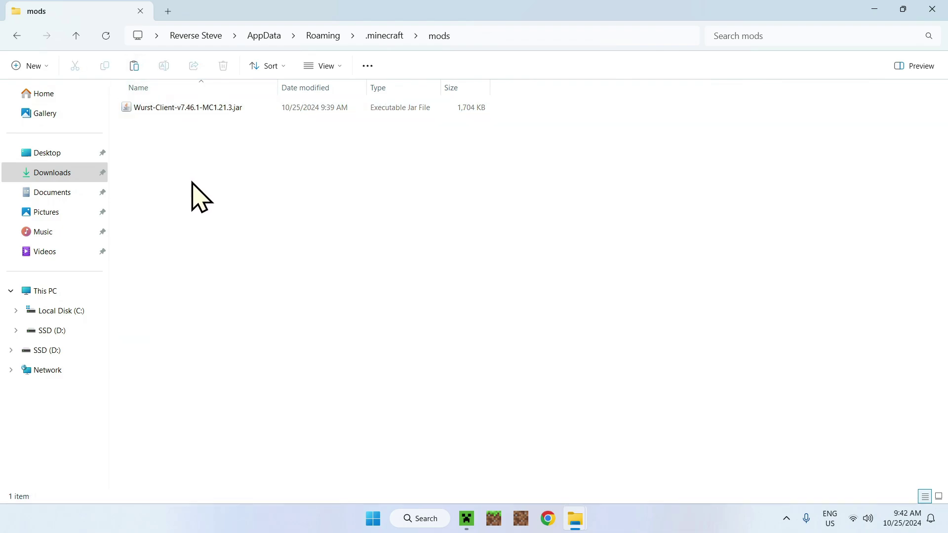
Step: Try to launch the fabric-loader-1.21.3 installation from the Minecraft Launcher, dismiss the error dialogs, and close the launcher
click(468, 519)
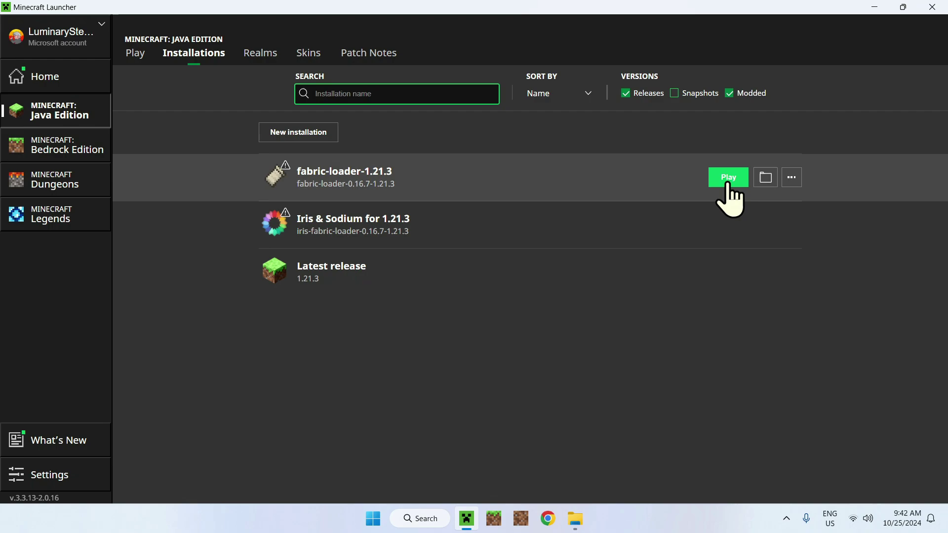
click(731, 182)
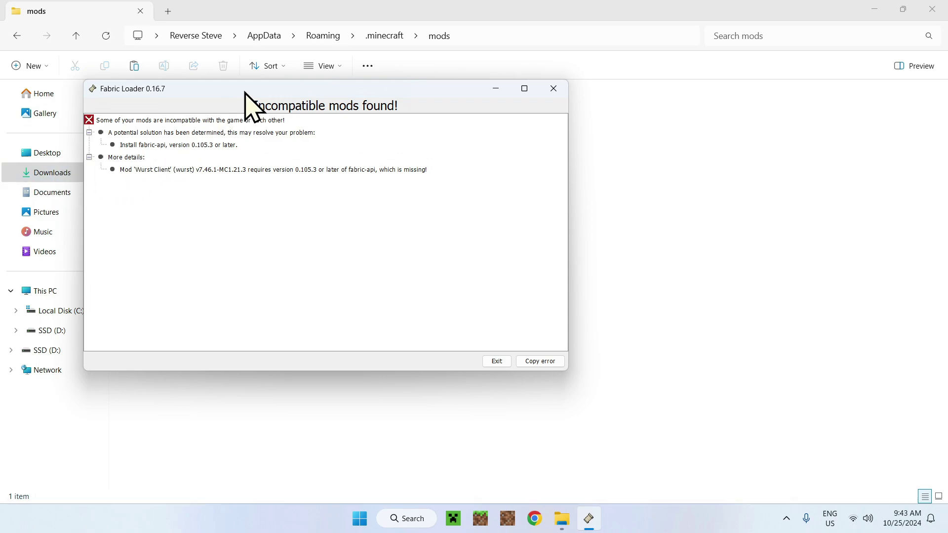
drag(246, 93, 358, 154)
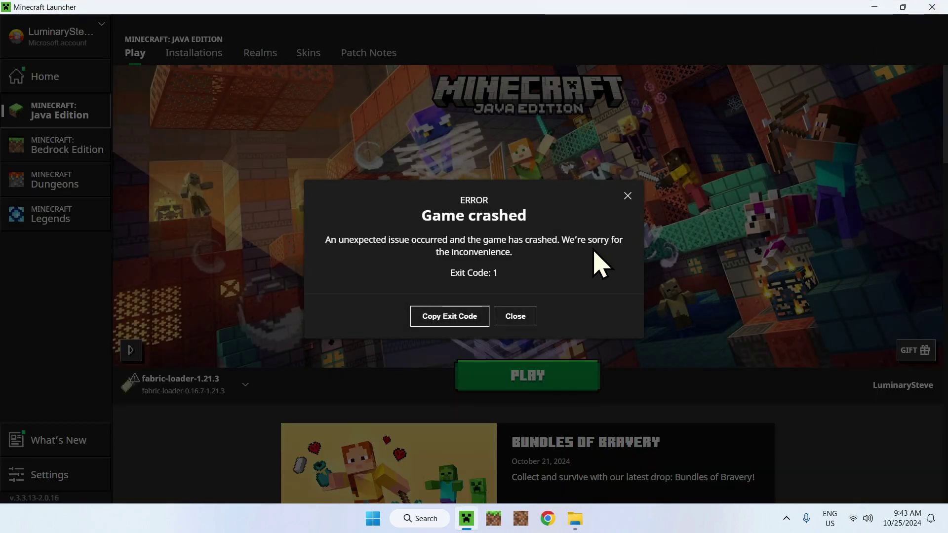
click(515, 316)
click(932, 7)
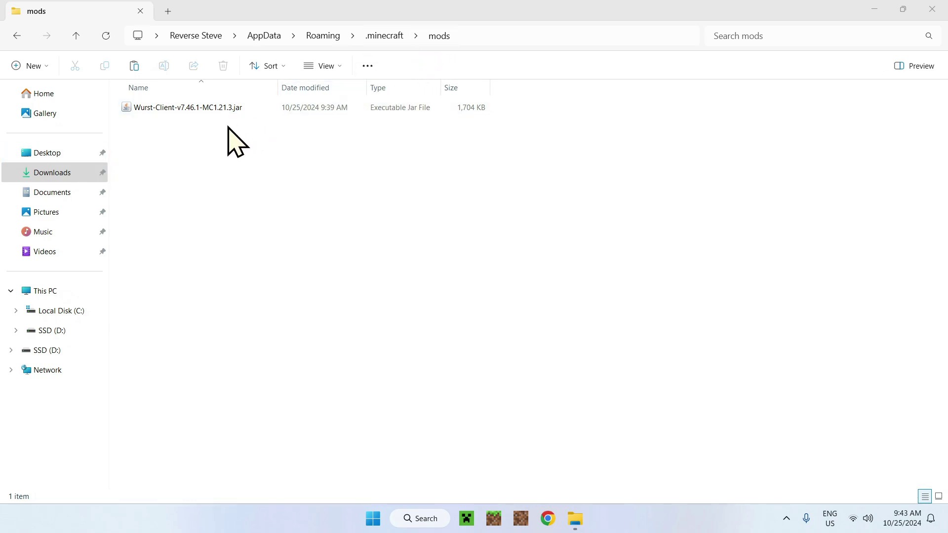
Step: Copy fabric-api-0.106.1+1.21.3.jar from Downloads into the .minecraft mods folder and close the open File Explorer windows
click(50, 173)
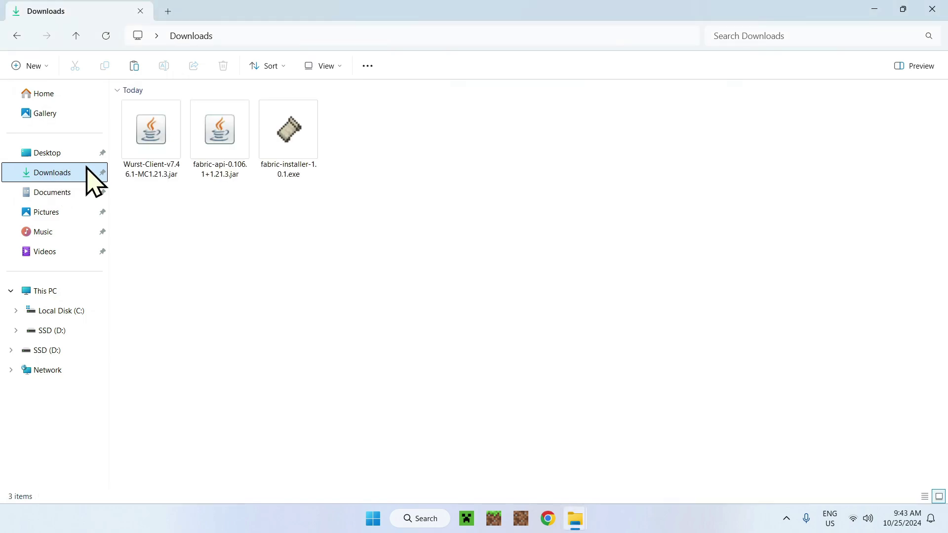
click(210, 152)
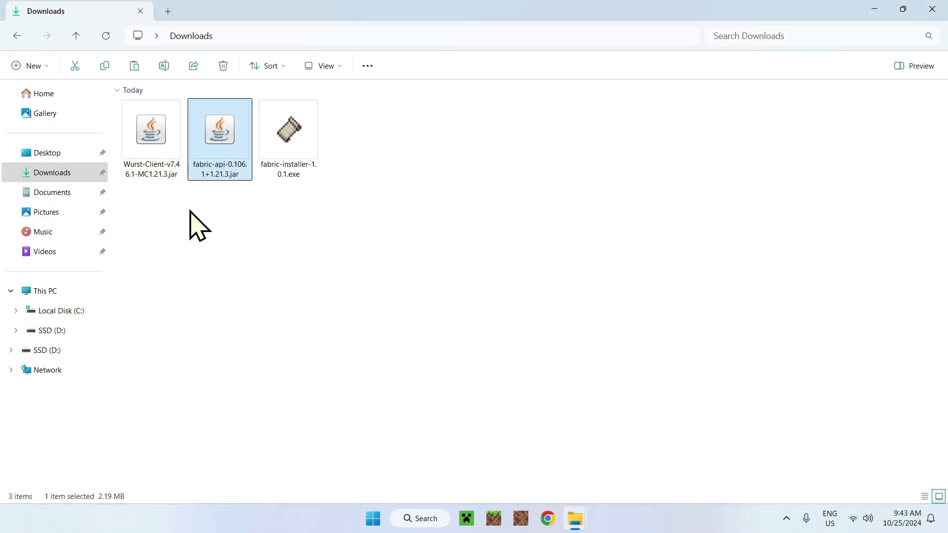
click(105, 69)
click(17, 35)
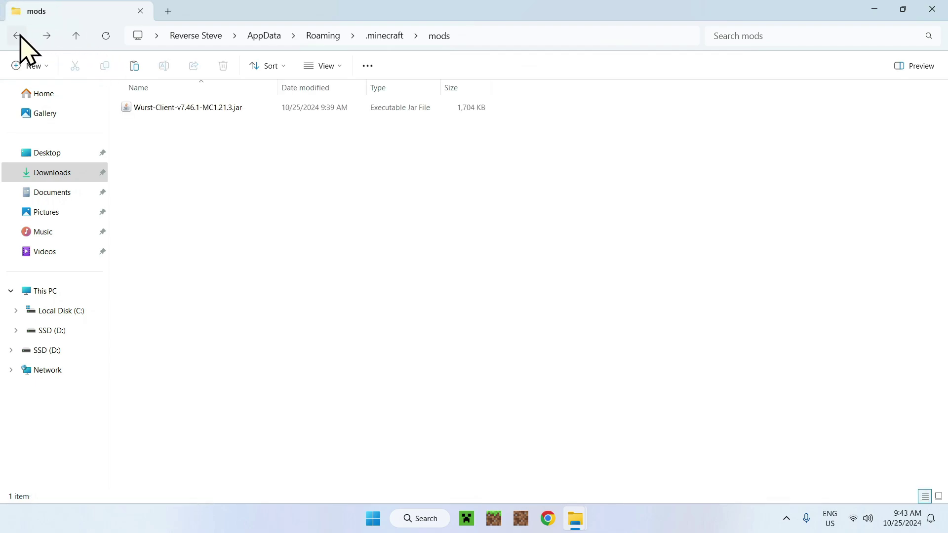
click(134, 67)
click(169, 158)
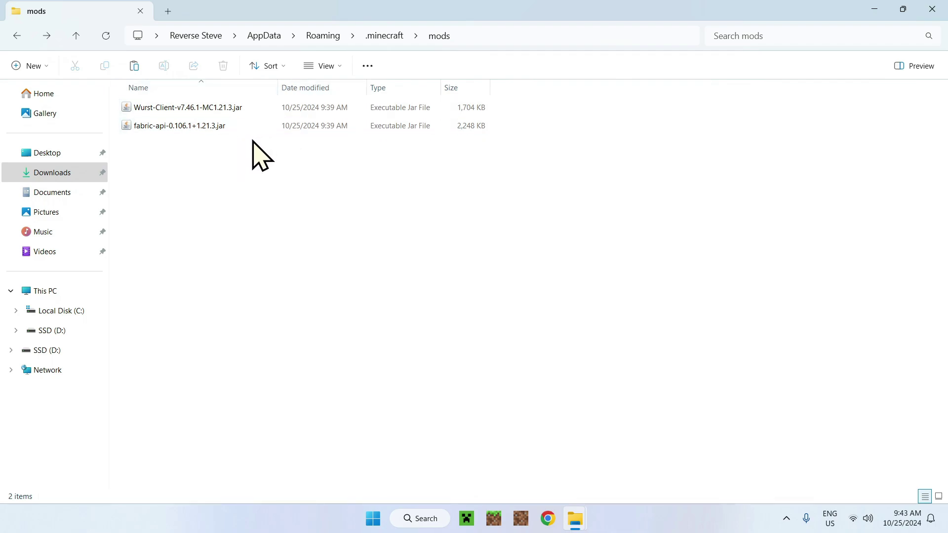
click(937, 12)
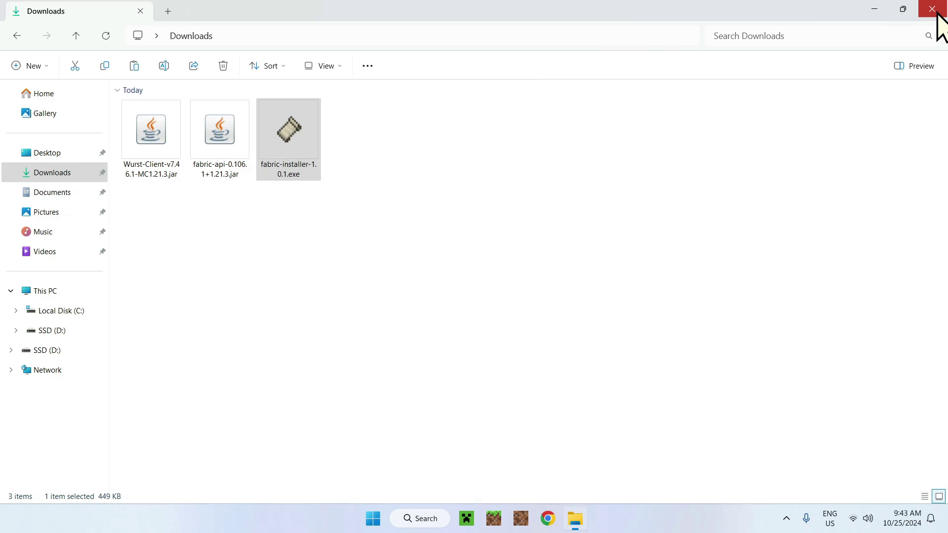
click(936, 10)
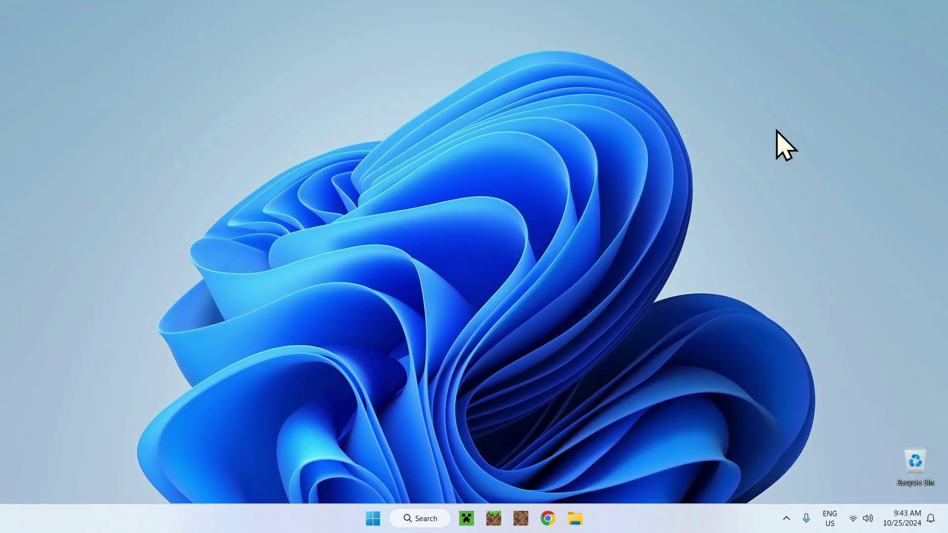
Step: Launch fabric-loader-1.21.3 from the Minecraft Launcher, load the existing singleplayer world, and maximize the game window
click(466, 519)
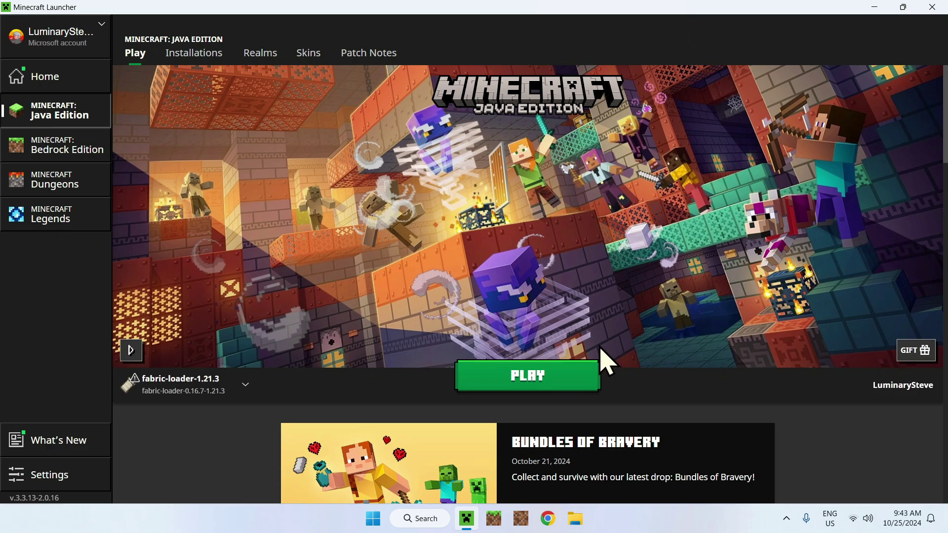
click(527, 387)
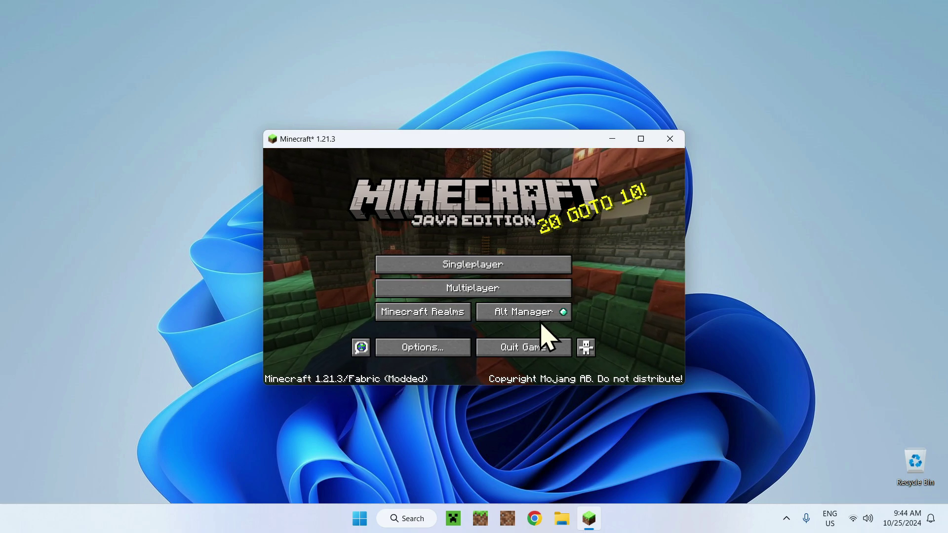
click(473, 263)
click(365, 224)
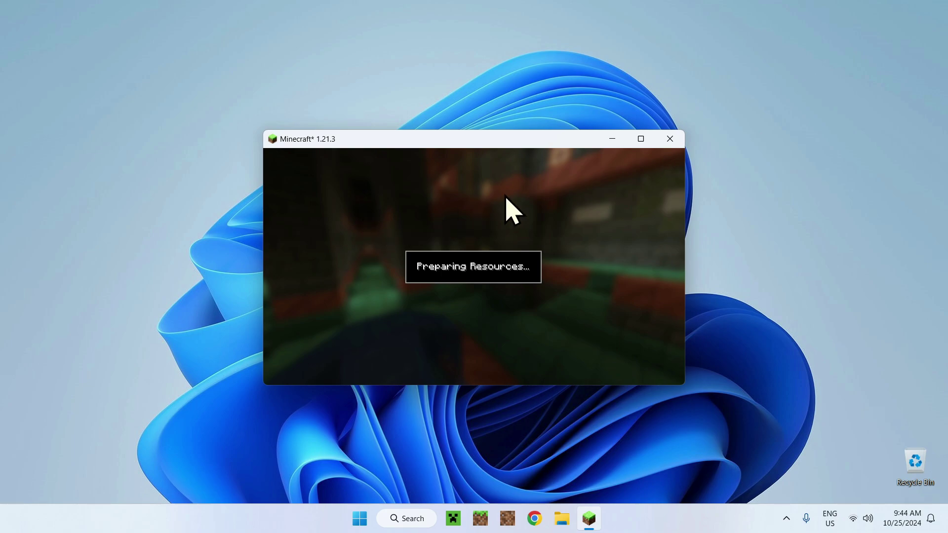
click(640, 140)
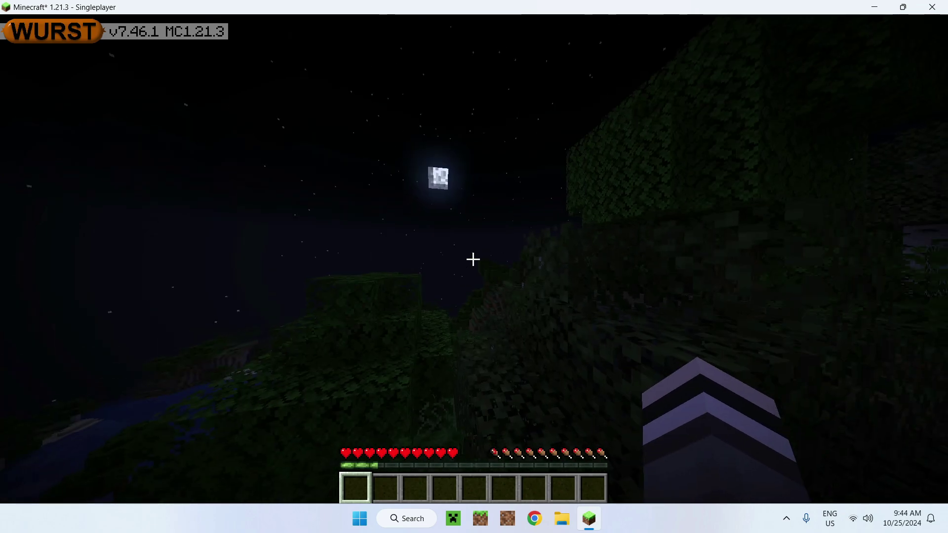
Step: Examine the Movement and Combat hacks in the Wurst menu, close it, and switch the camera to the front-facing third-person view
key(Shift_R)
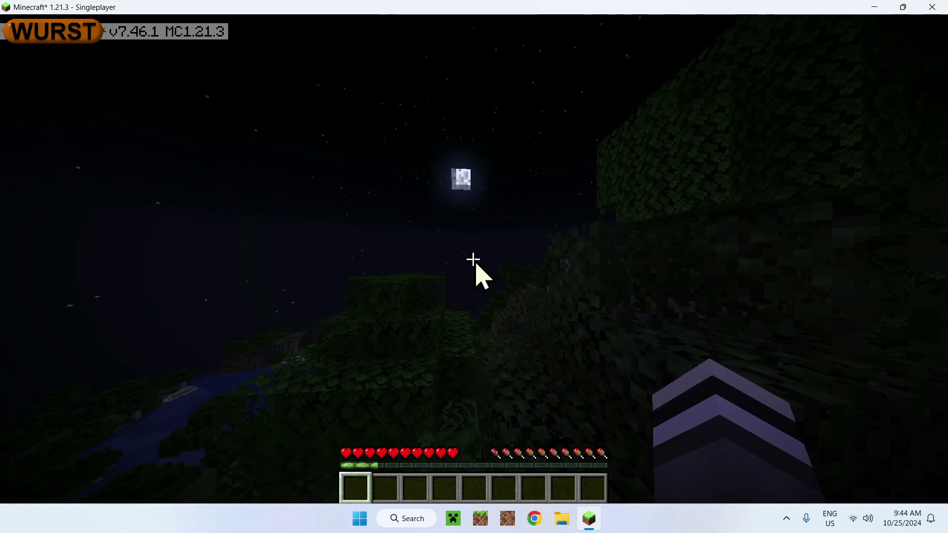
click(251, 32)
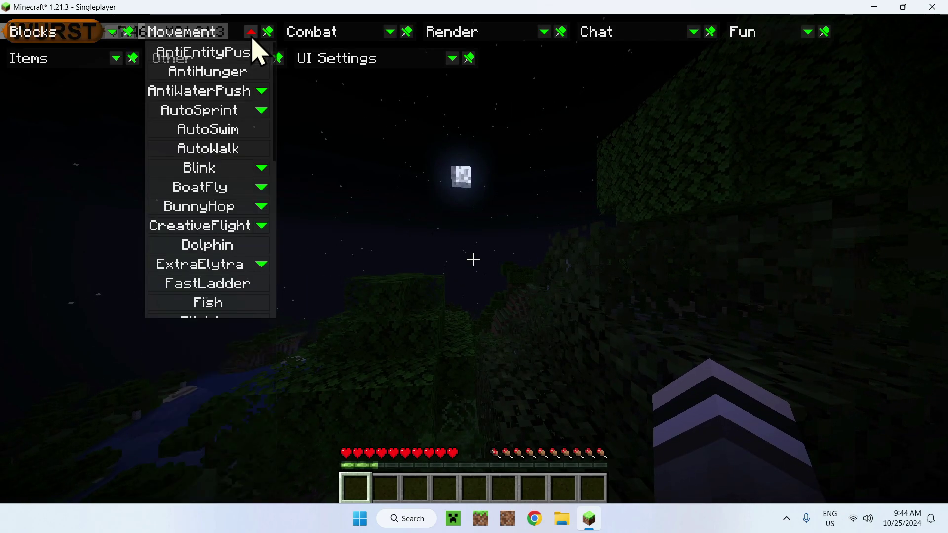
click(250, 32)
click(390, 32)
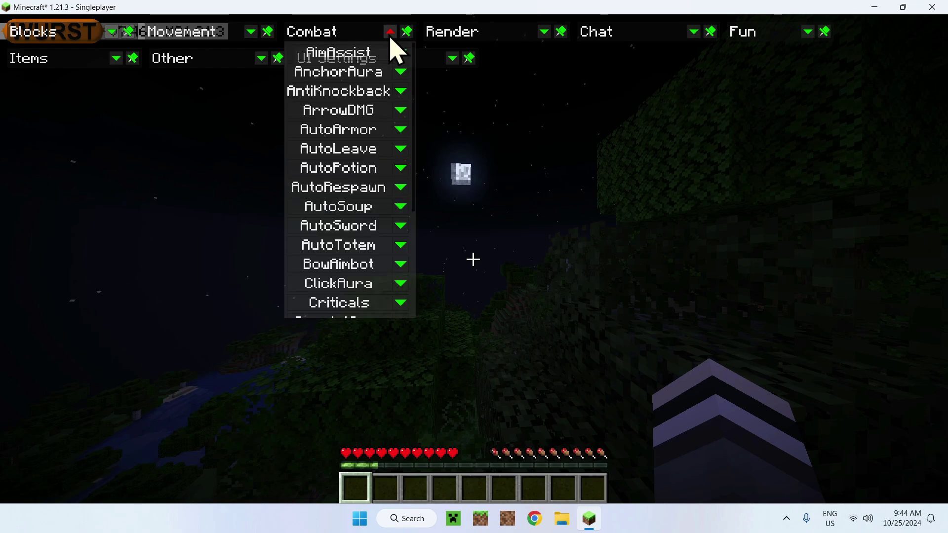
click(390, 34)
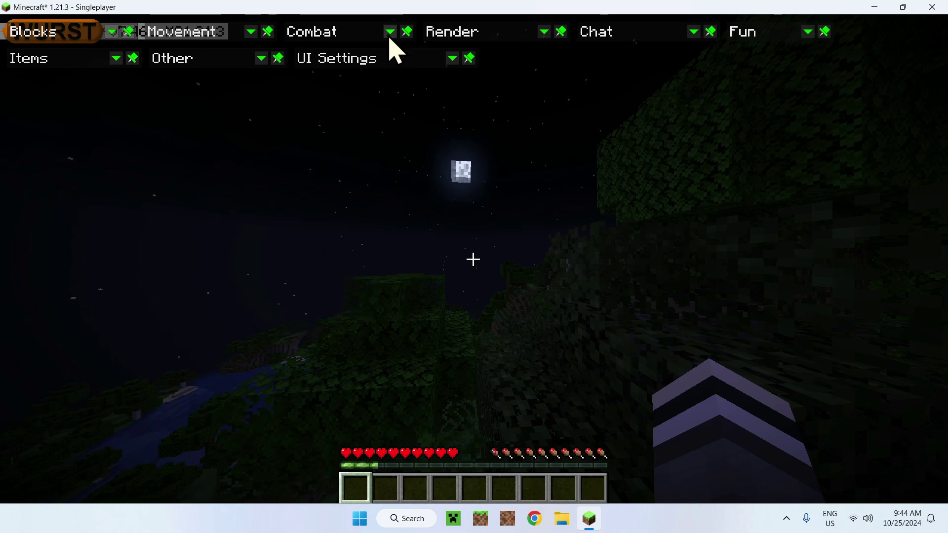
key(Escape)
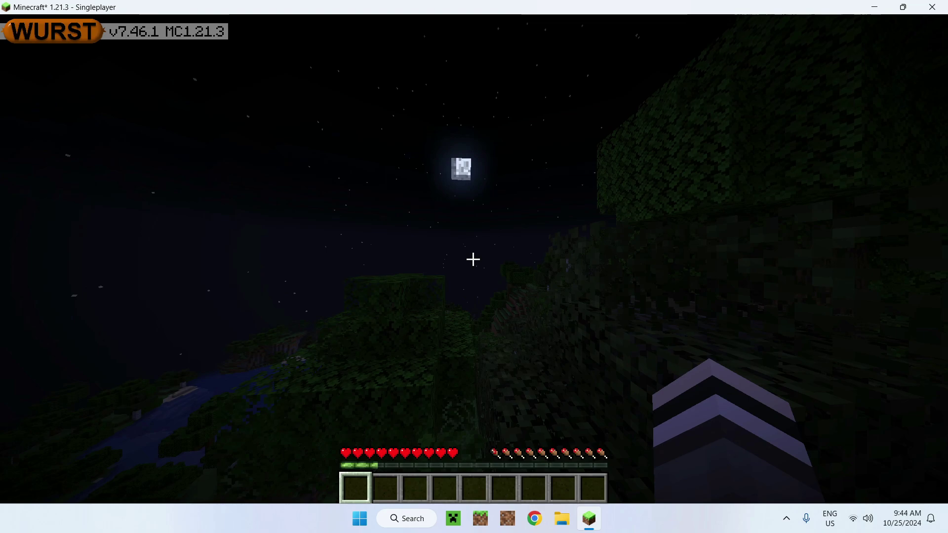
key(F5)
key(F5)
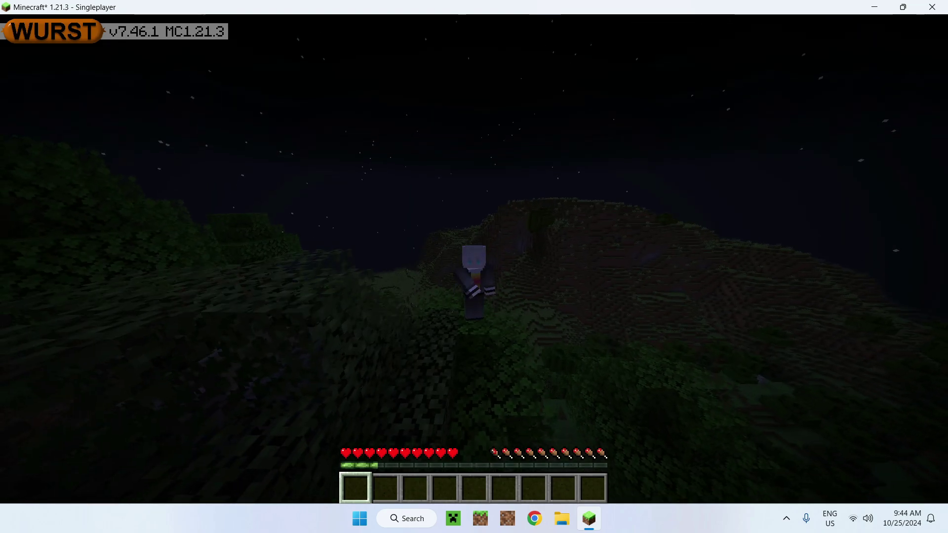